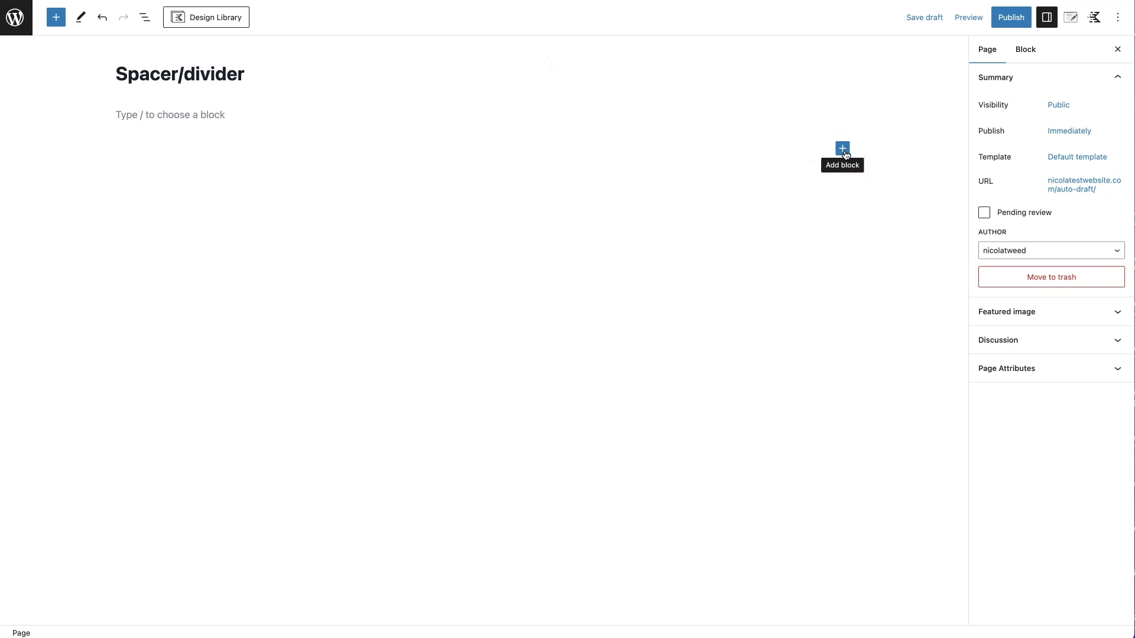
Step: Insert a Spacer/Divider block below the page title by searching the blocks for "spacer"
{"action": "left_click", "coordinate": [57, 18]}
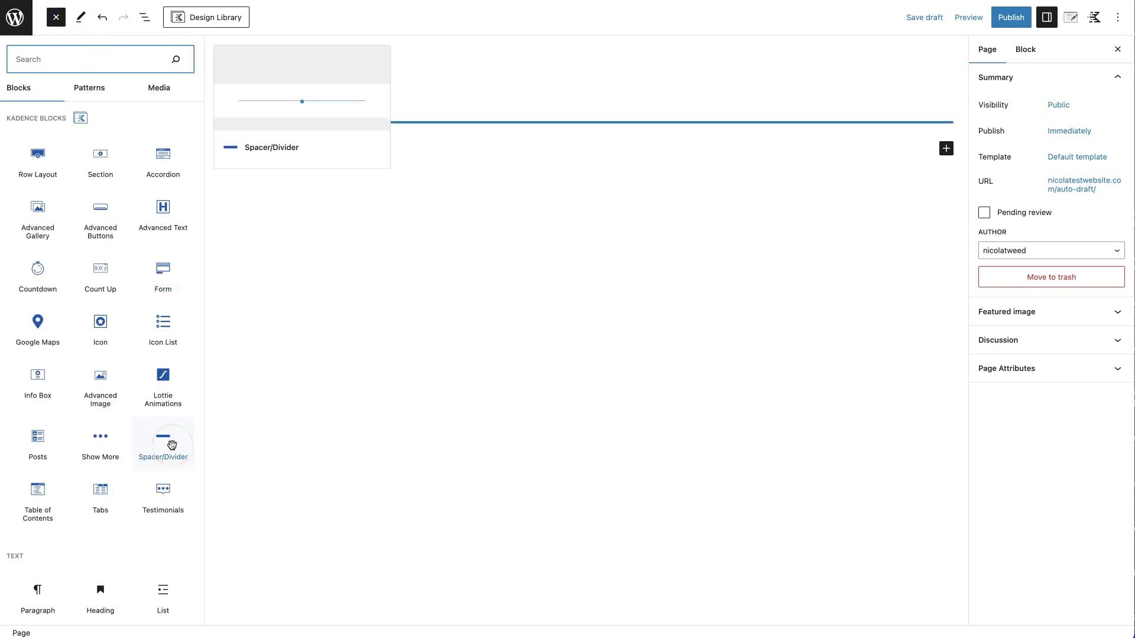
{"action": "left_click", "coordinate": [261, 276]}
{"action": "left_click", "coordinate": [162, 120]}
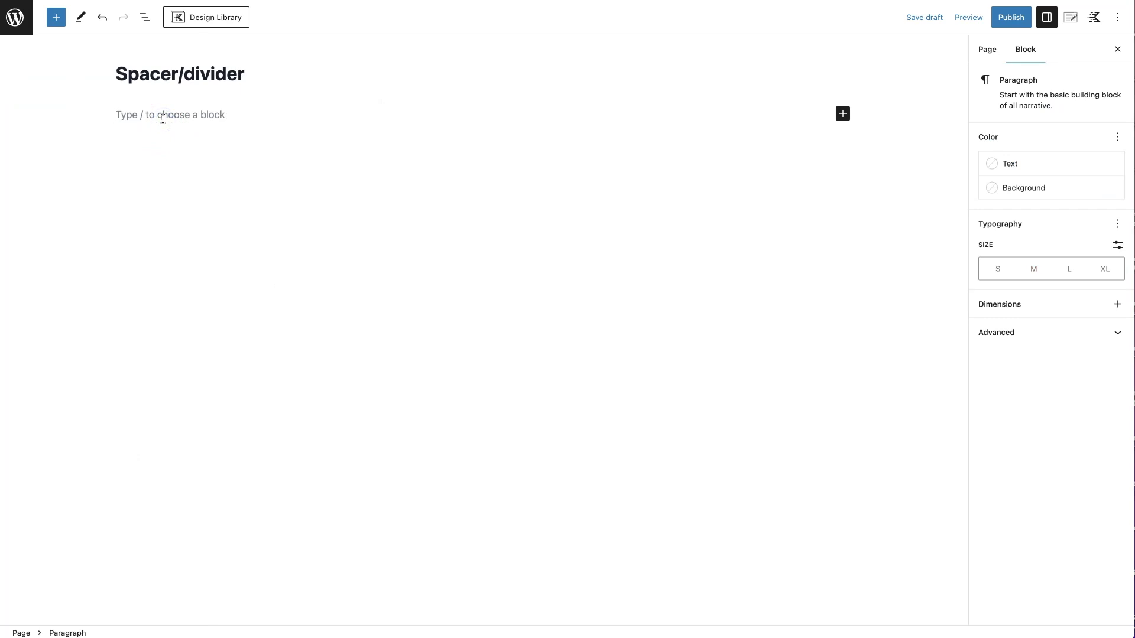
{"action": "type", "text": "/spacer"}
{"action": "left_click", "coordinate": [182, 104]}
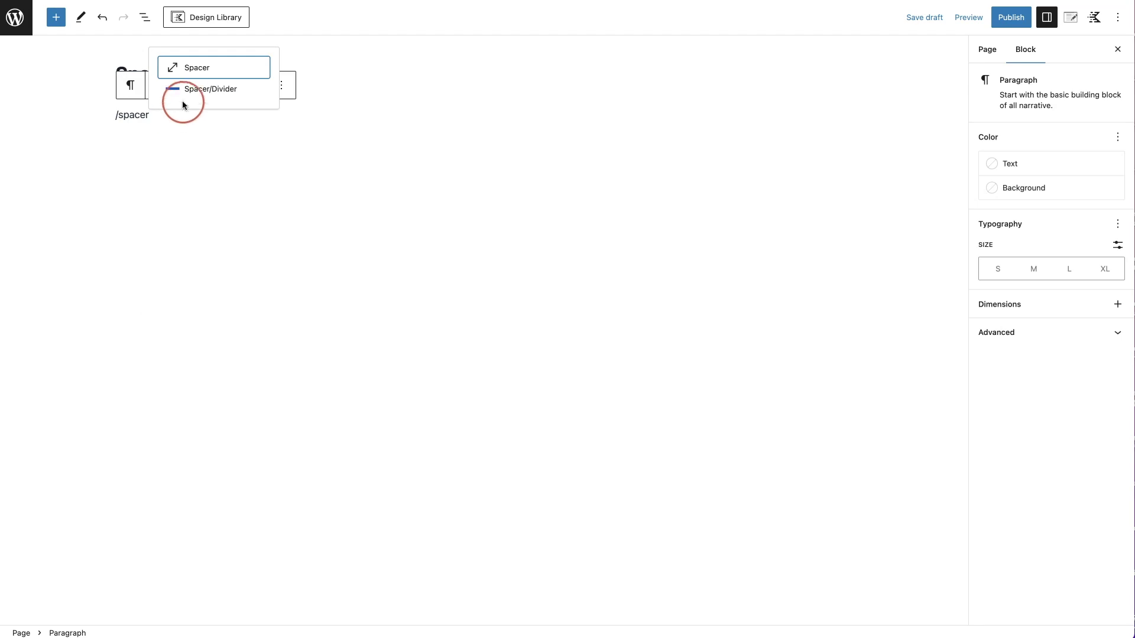
{"action": "left_click", "coordinate": [188, 95]}
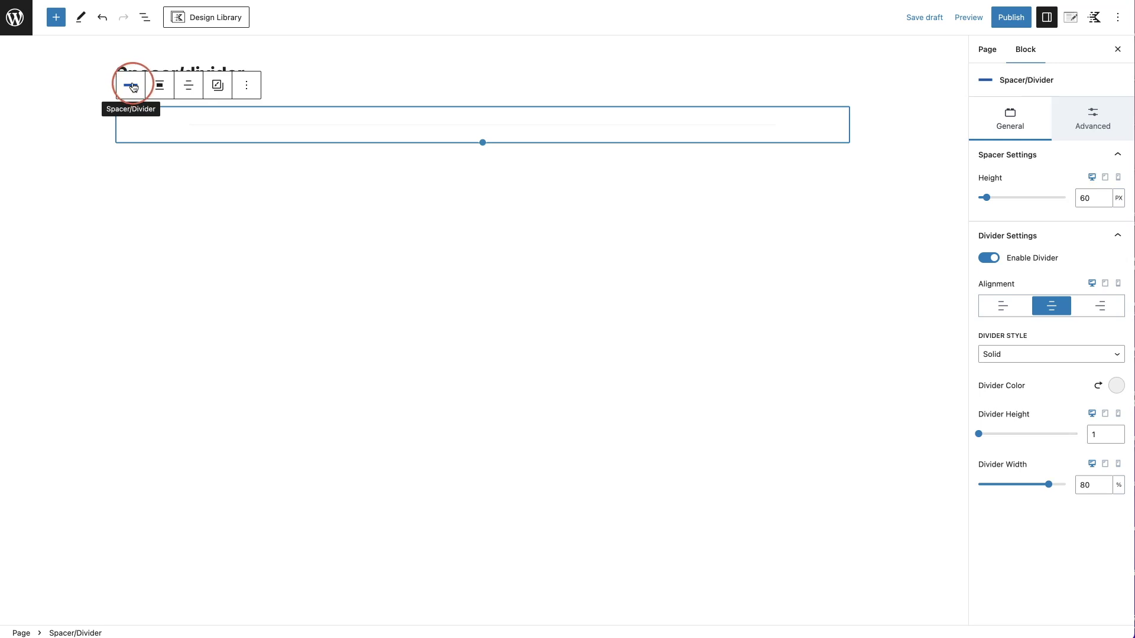
Step: Try left alignment for the divider line, then align it to the right within the block
{"action": "left_click", "coordinate": [161, 93]}
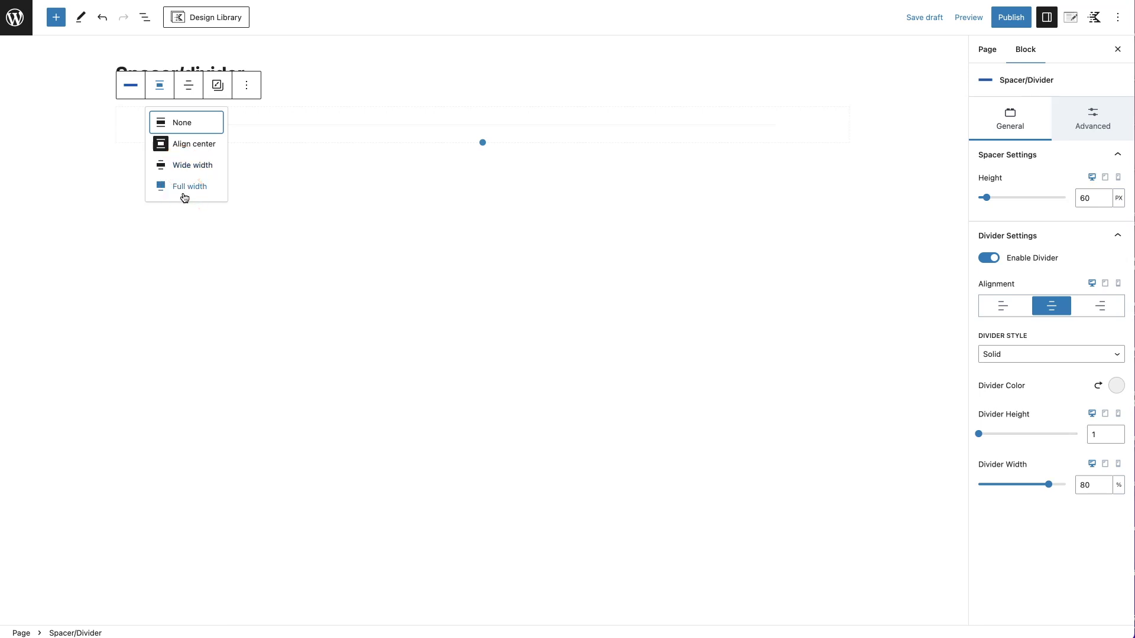
{"action": "left_click", "coordinate": [186, 90]}
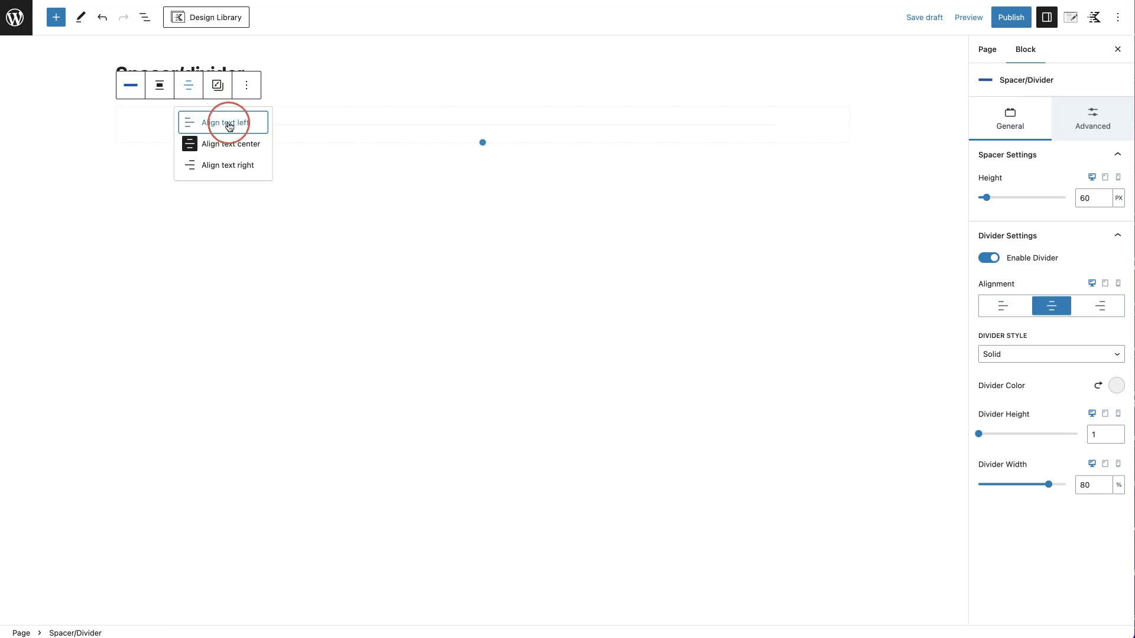
{"action": "left_click", "coordinate": [224, 125]}
{"action": "left_click", "coordinate": [124, 126]}
{"action": "left_click", "coordinate": [187, 85]}
{"action": "left_click", "coordinate": [216, 164]}
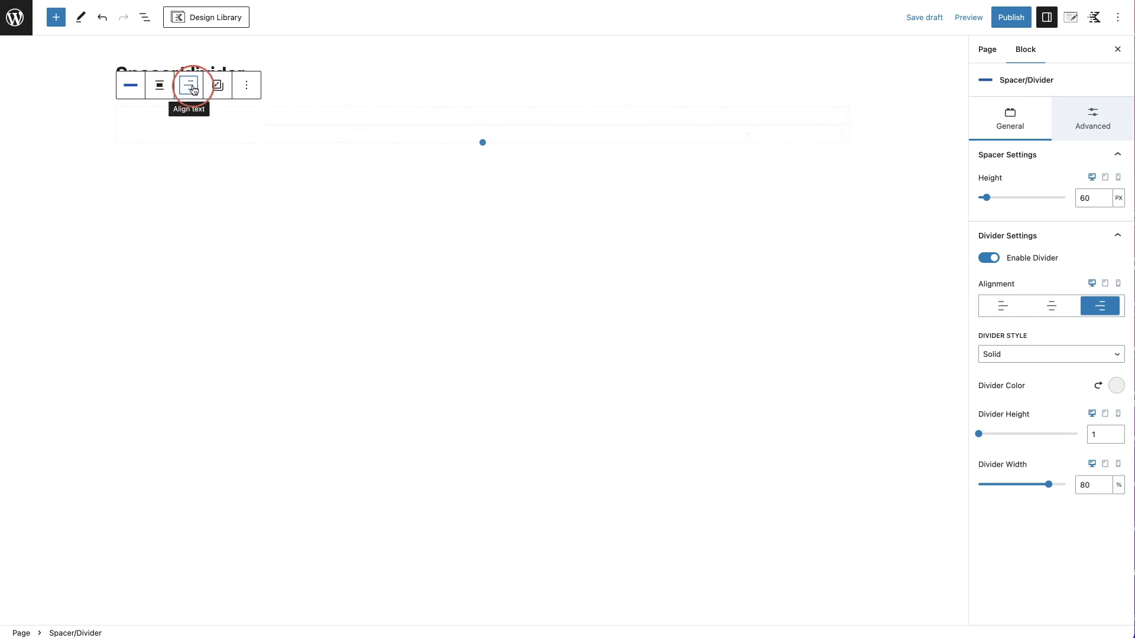
{"action": "left_click", "coordinate": [155, 90]}
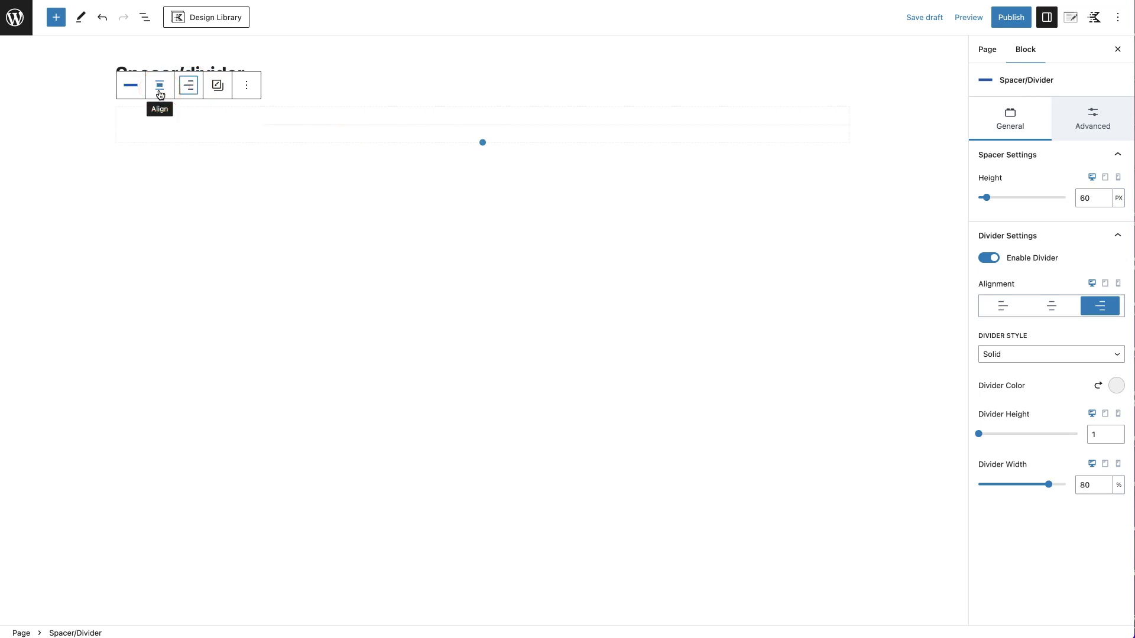
{"action": "left_click", "coordinate": [220, 88]}
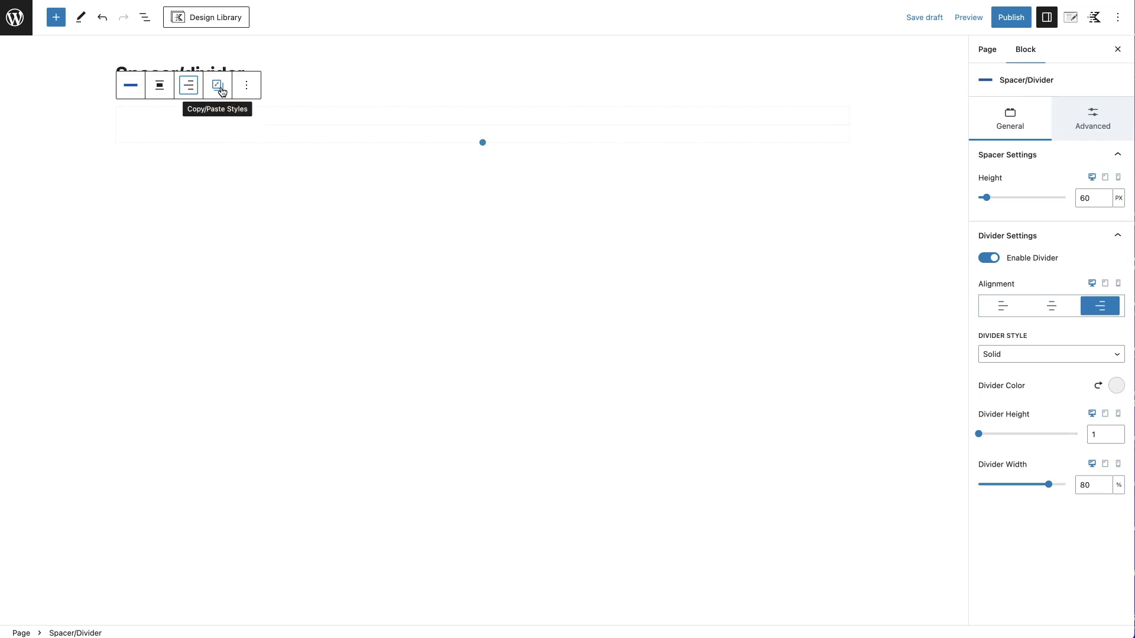
{"action": "left_click", "coordinate": [929, 340]}
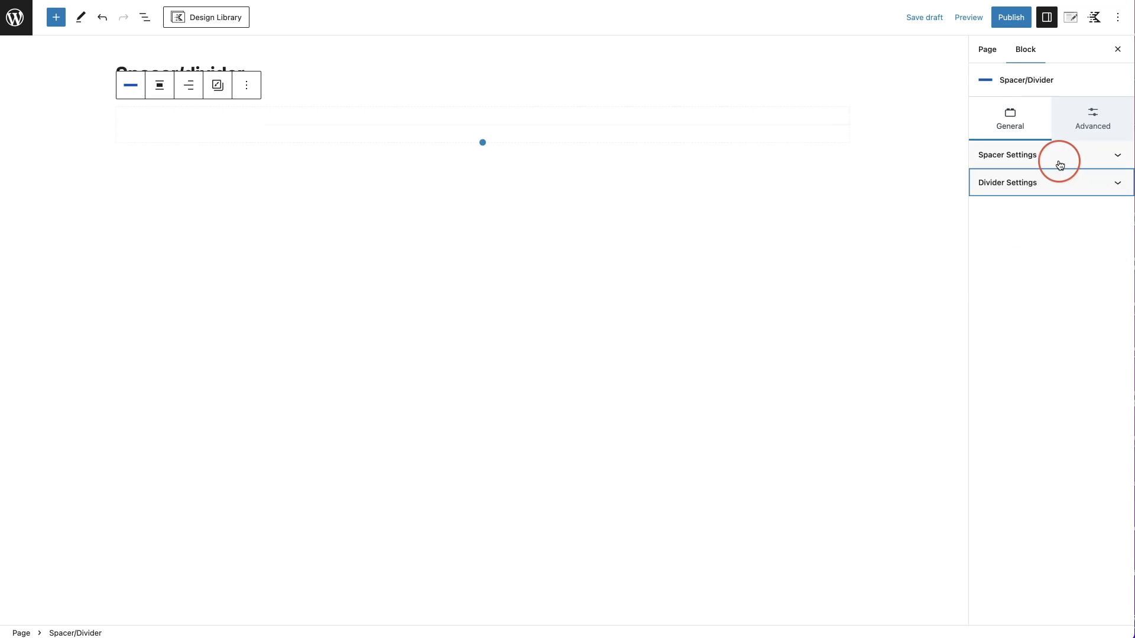
Step: Set the spacer's desktop height to 290 px in the Spacer Settings
{"action": "left_click", "coordinate": [1110, 162]}
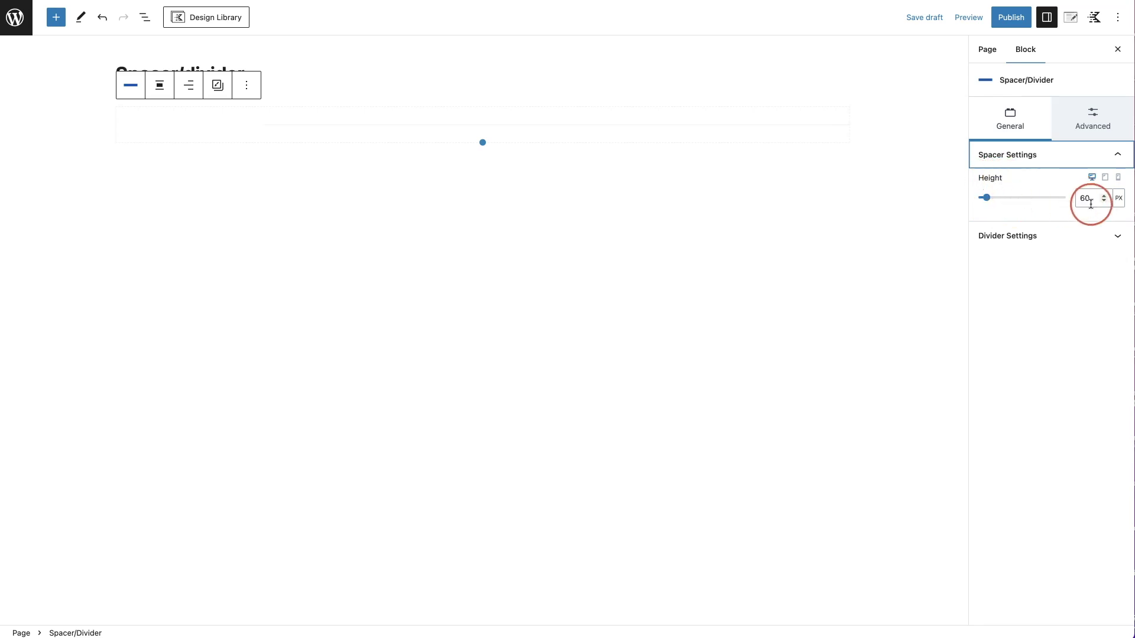
{"action": "left_click", "coordinate": [1119, 202]}
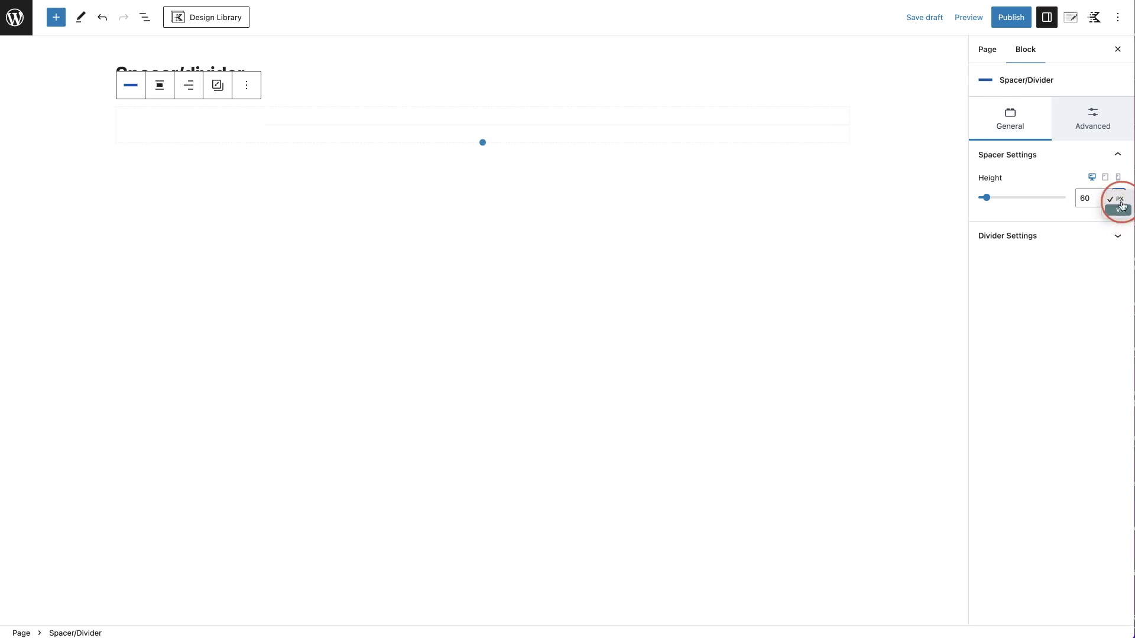
{"action": "left_click", "coordinate": [1052, 214]}
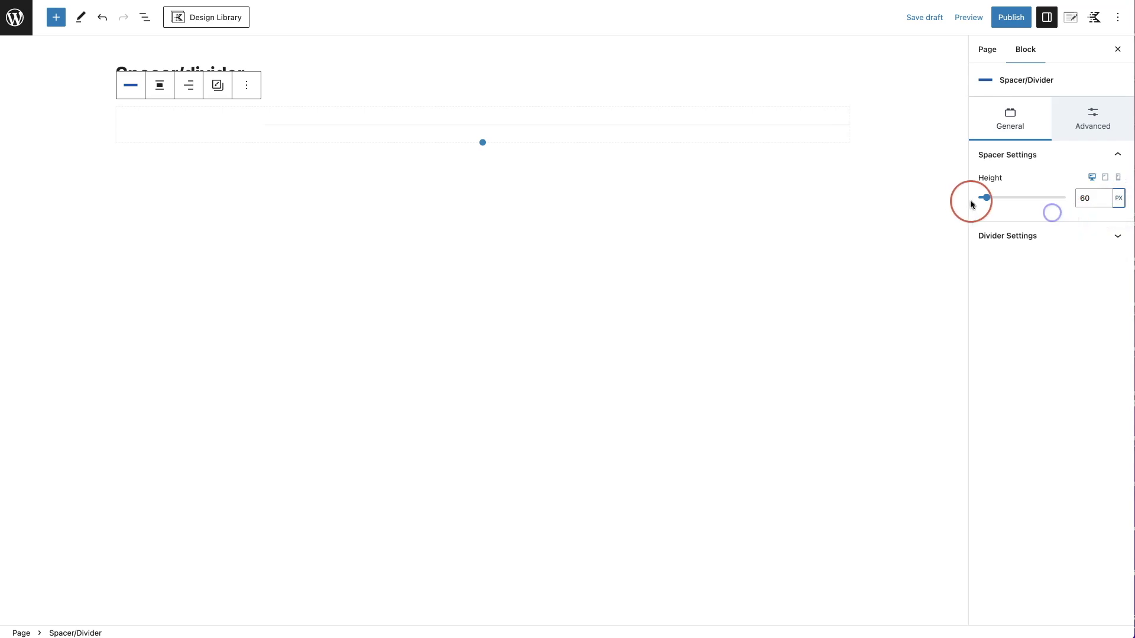
{"action": "mouse_move", "coordinate": [987, 200]}
{"action": "left_mouse_down"}
{"action": "mouse_move", "coordinate": [1013, 200]}
{"action": "mouse_move", "coordinate": [999, 201]}
{"action": "left_mouse_up"}
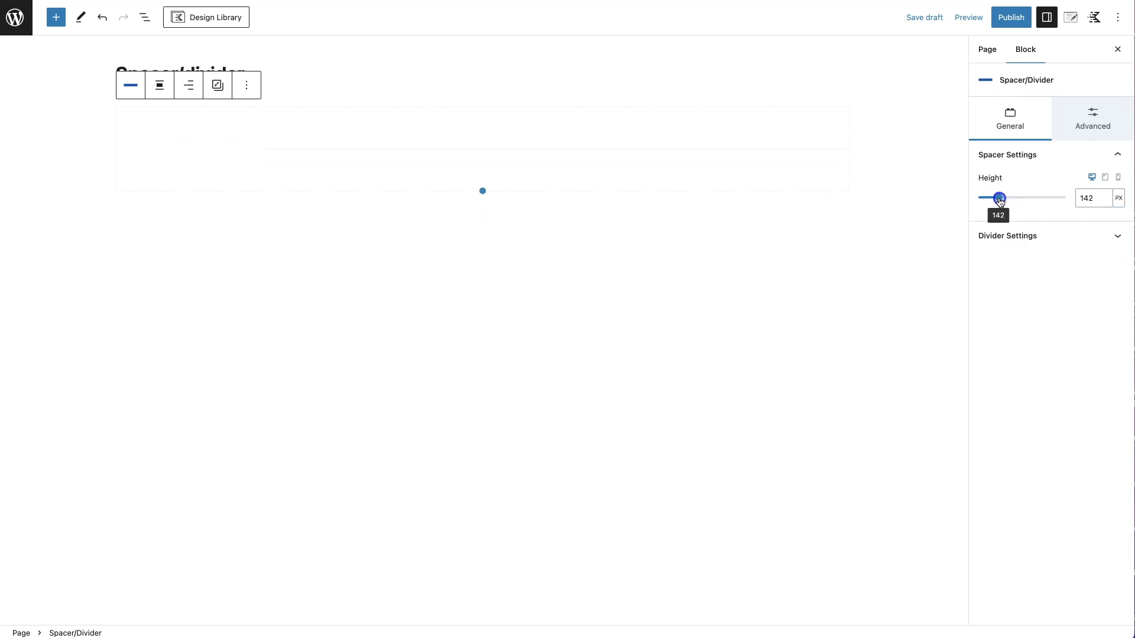
{"action": "left_click", "coordinate": [1085, 201]}
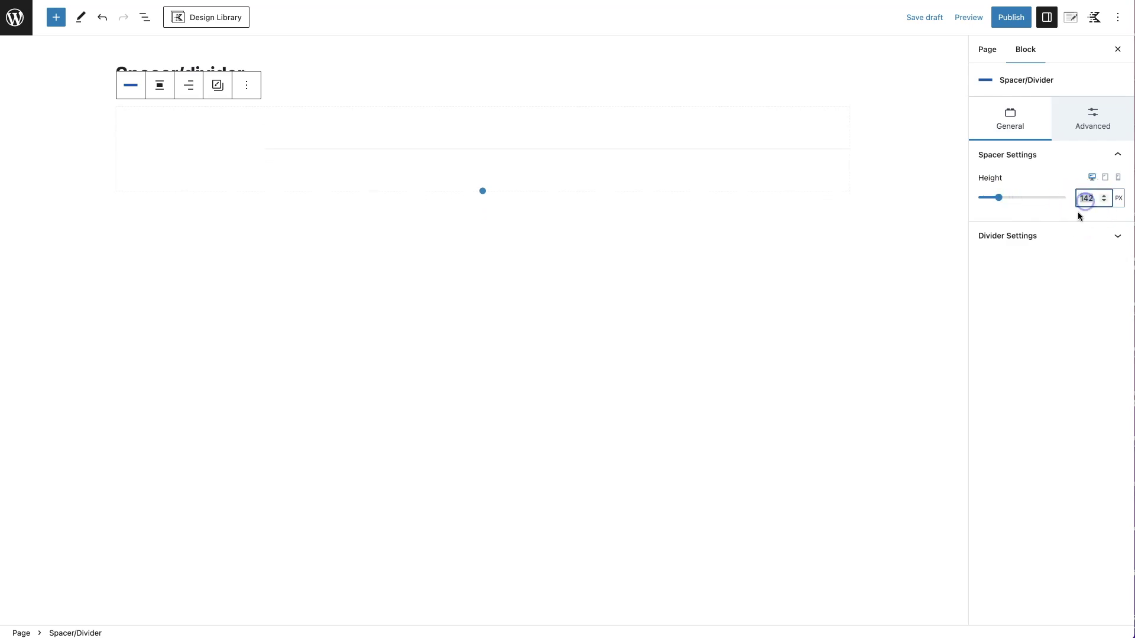
{"action": "type", "text": "290"}
{"action": "left_click", "coordinate": [1050, 223]}
Step: Reduce the spacer height for mobile only, checking the tablet setting first, and return to the desktop view
{"action": "left_click", "coordinate": [1092, 180]}
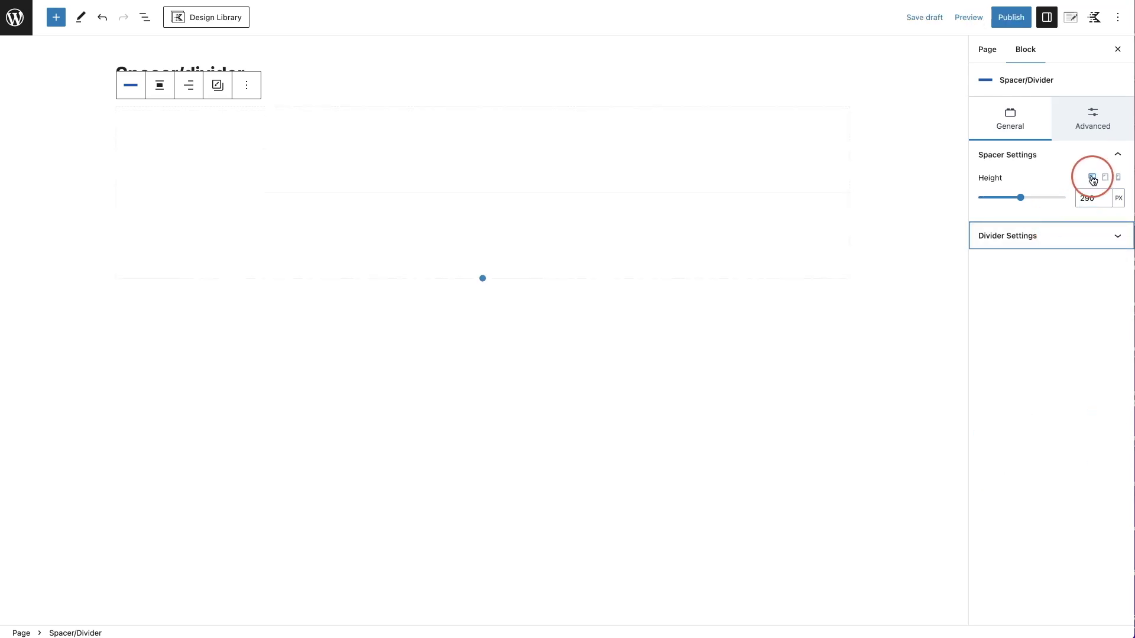
{"action": "left_click", "coordinate": [1106, 178]}
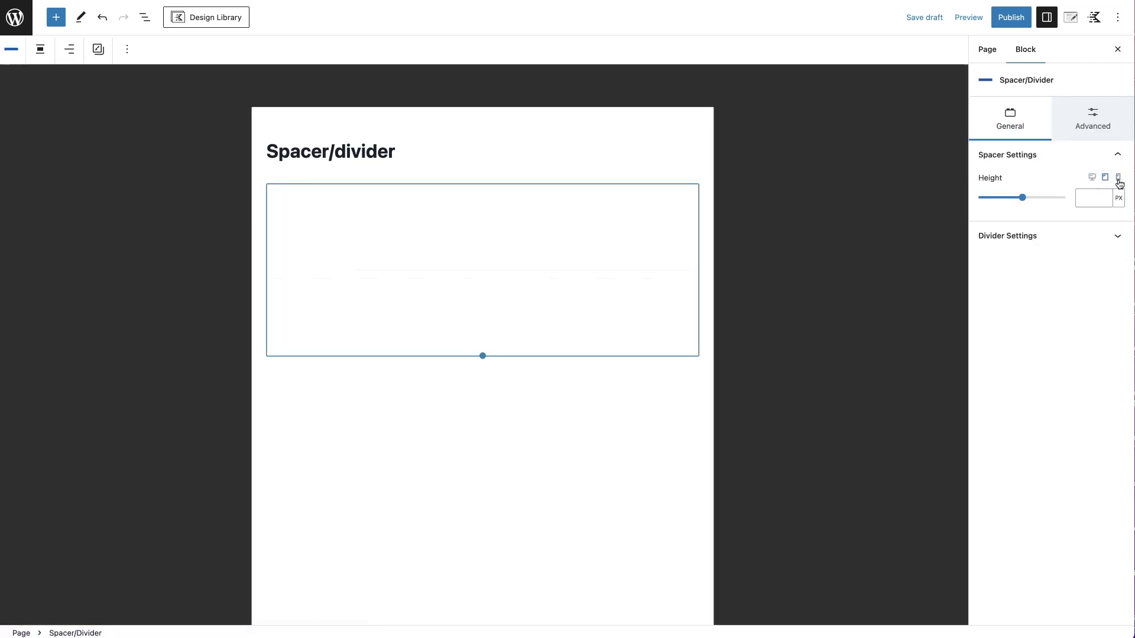
{"action": "left_click", "coordinate": [1118, 179]}
{"action": "left_click", "coordinate": [1090, 201]}
{"action": "left_click_drag", "start_coordinate": [1021, 198], "coordinate": [998, 201]}
{"action": "left_click", "coordinate": [1091, 179]}
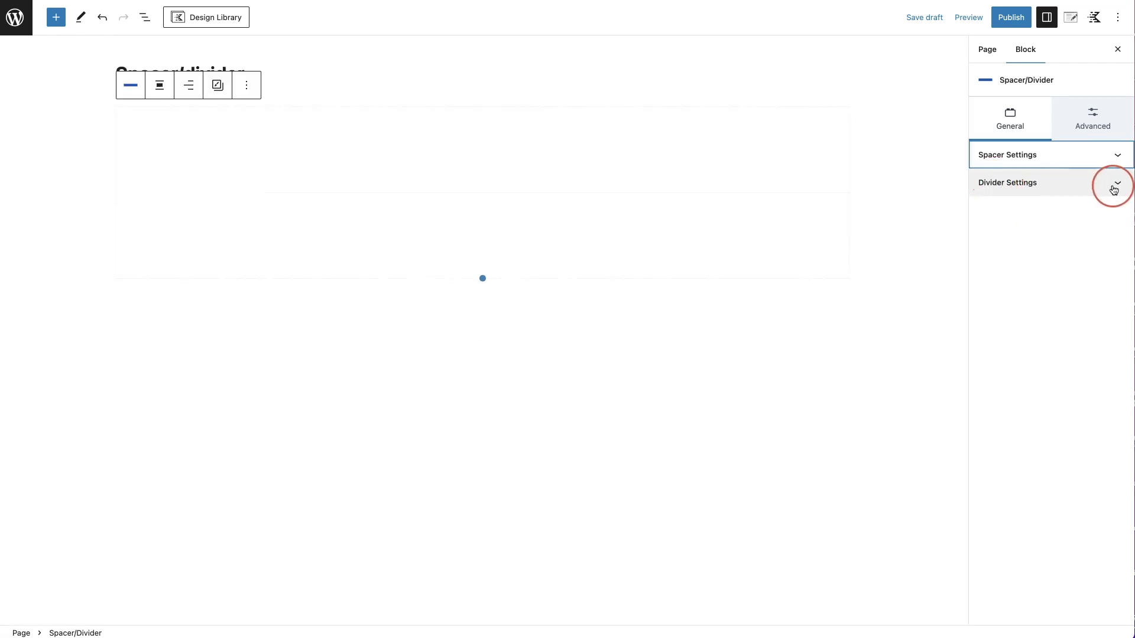
Step: Turn the divider line off in the Divider Settings and turn it back on
{"action": "left_click", "coordinate": [1113, 190]}
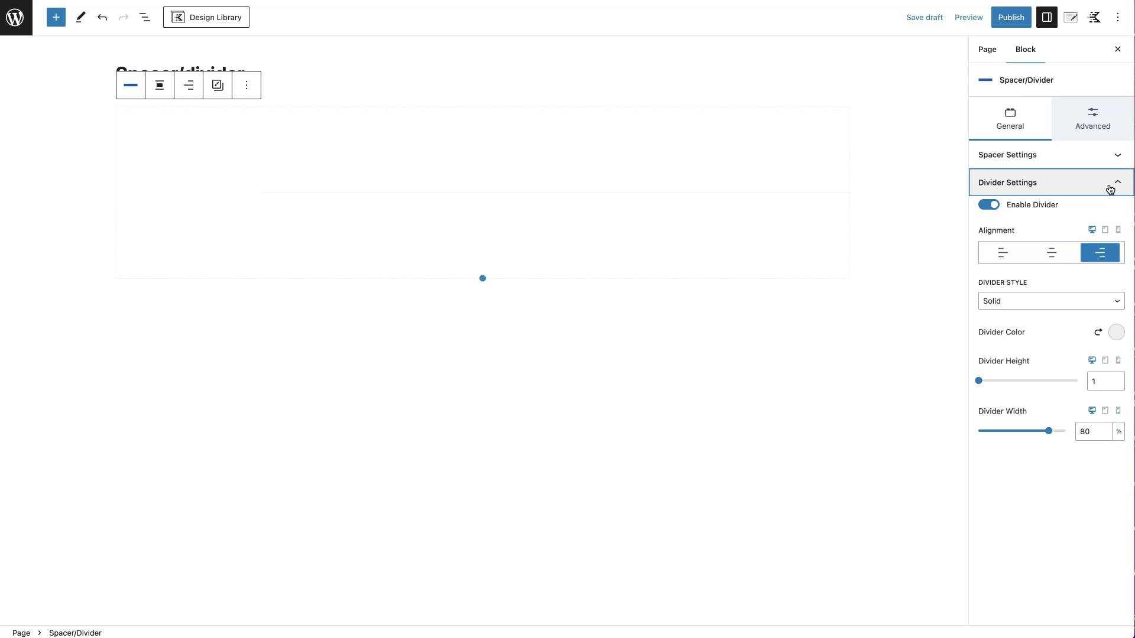
{"action": "left_click", "coordinate": [1013, 209]}
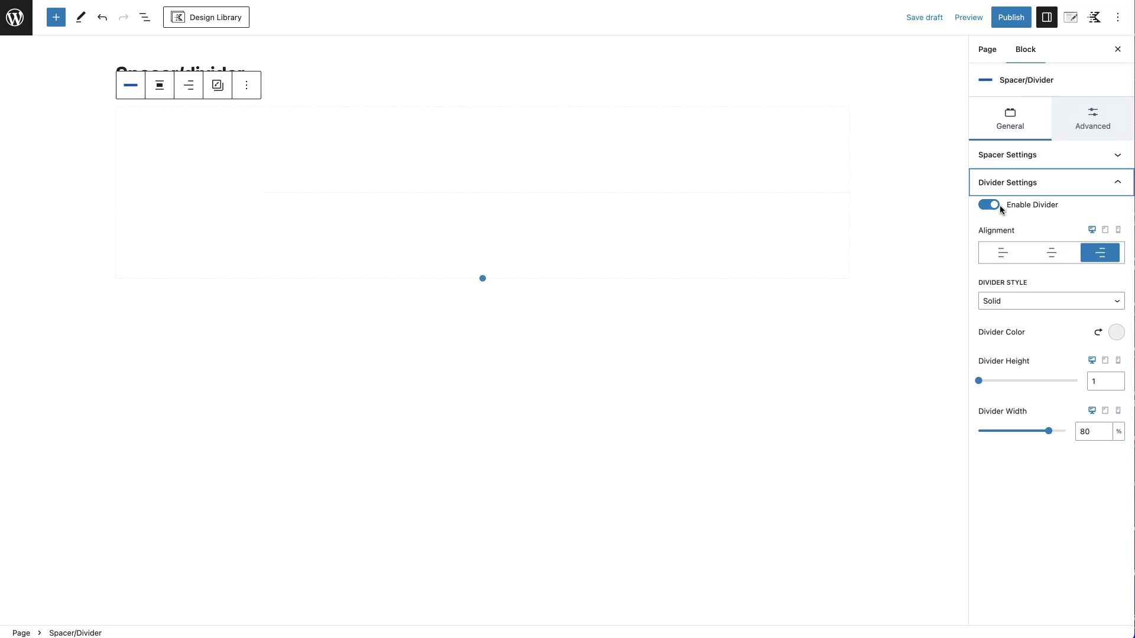
{"action": "left_click", "coordinate": [991, 208]}
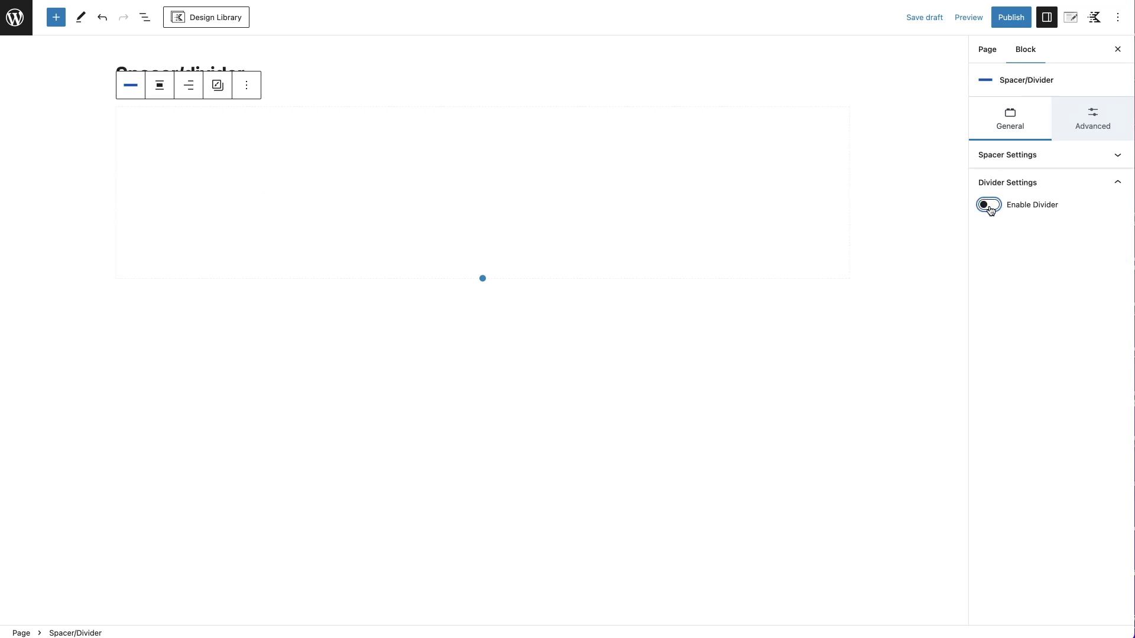
{"action": "left_click", "coordinate": [991, 208]}
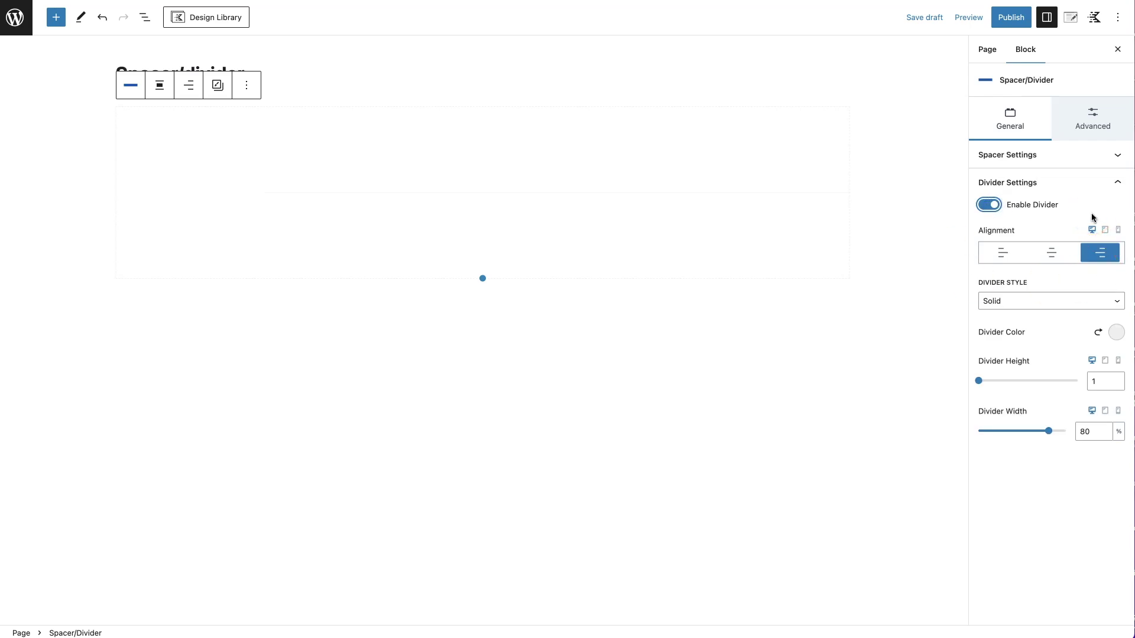
Step: Try left and center alignment for the divider line, then return it to right alignment
{"action": "left_click", "coordinate": [993, 254]}
{"action": "left_click", "coordinate": [1050, 255]}
{"action": "left_click", "coordinate": [1095, 263]}
Step: Try the Dashed divider style, then set the divider style to Dotted
{"action": "left_click", "coordinate": [1027, 285]}
{"action": "left_click", "coordinate": [1027, 301]}
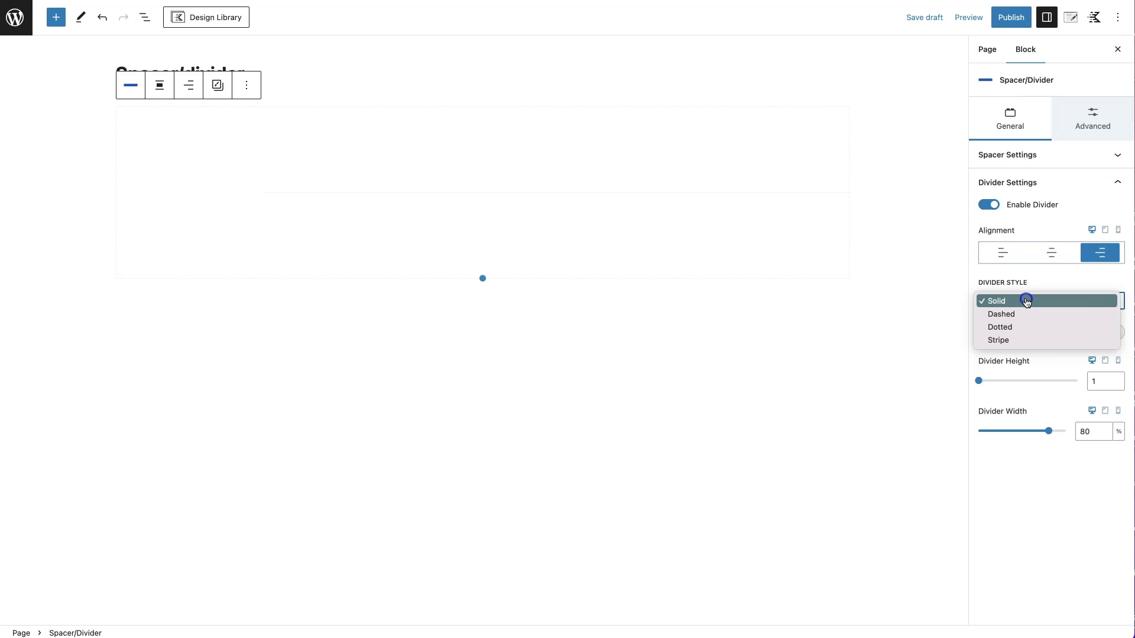
{"action": "left_click", "coordinate": [1025, 300]}
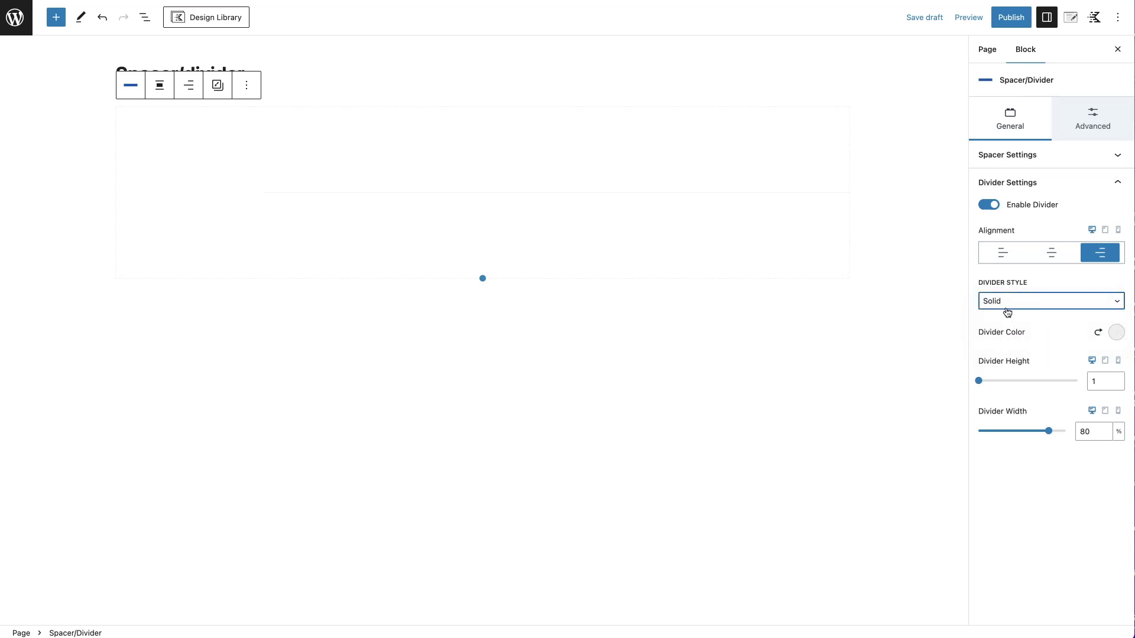
{"action": "left_click", "coordinate": [1008, 303]}
{"action": "left_click", "coordinate": [1027, 315]}
{"action": "left_click", "coordinate": [1023, 307]}
{"action": "left_click", "coordinate": [1031, 302]}
{"action": "left_click", "coordinate": [1026, 319]}
{"action": "left_click", "coordinate": [1026, 314]}
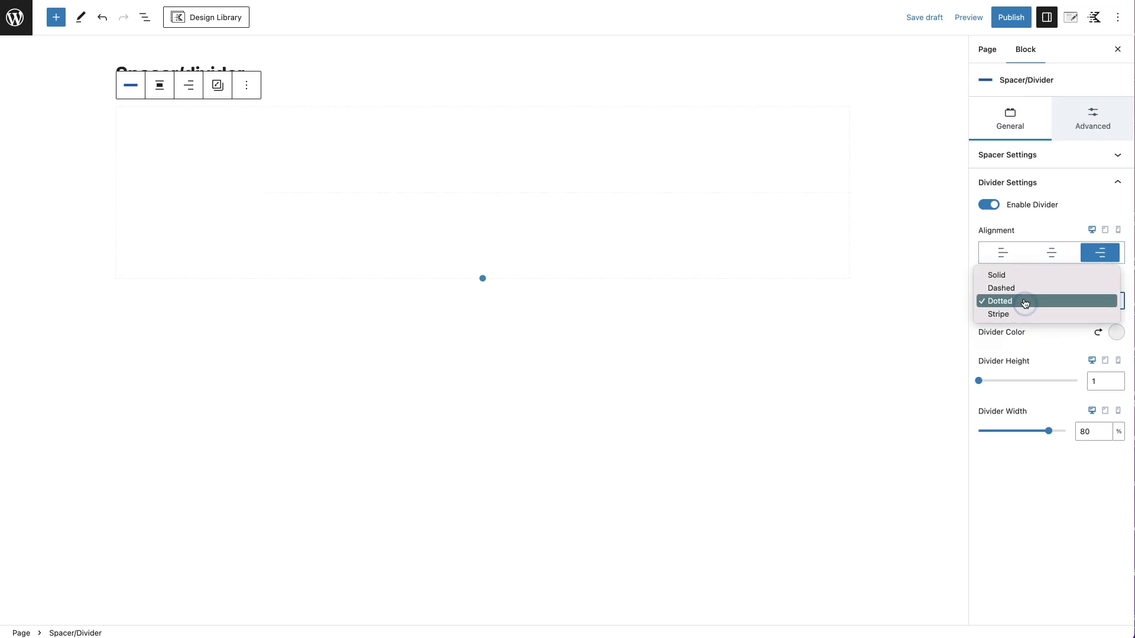
{"action": "left_click", "coordinate": [1052, 327]}
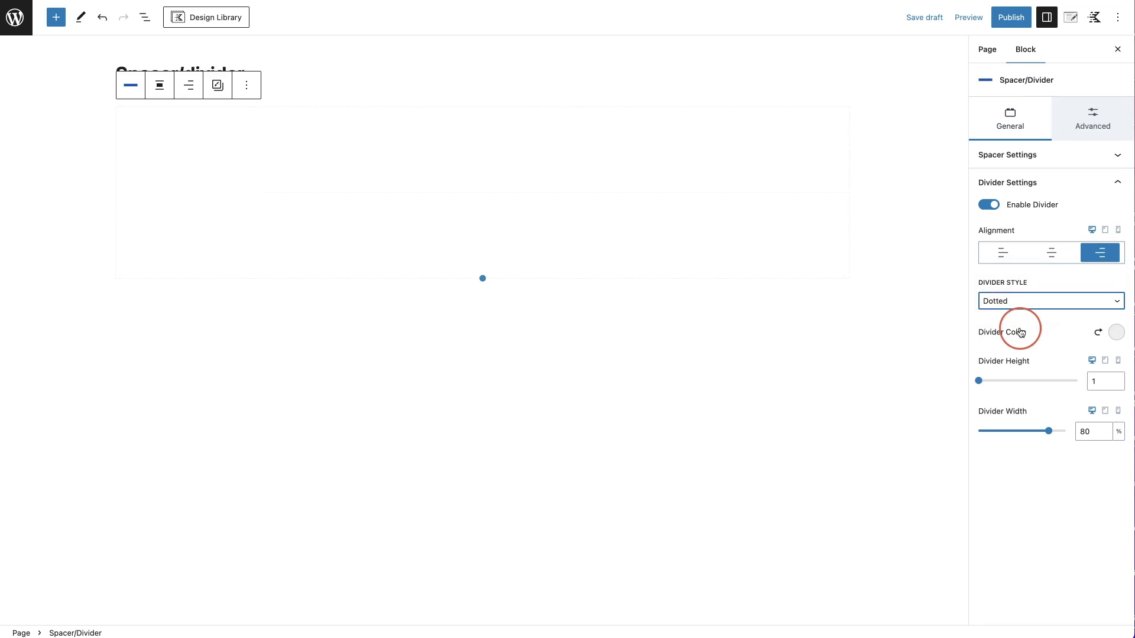
Step: Change the divider color to red, hex D81313
{"action": "left_click", "coordinate": [1117, 334]}
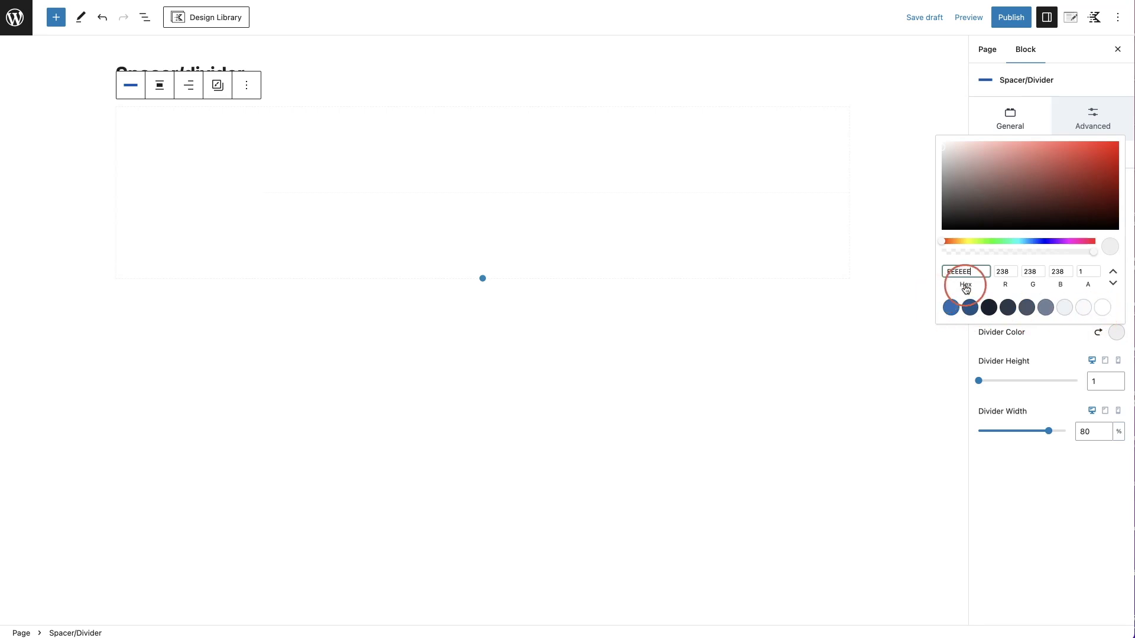
{"action": "left_click", "coordinate": [1104, 157]}
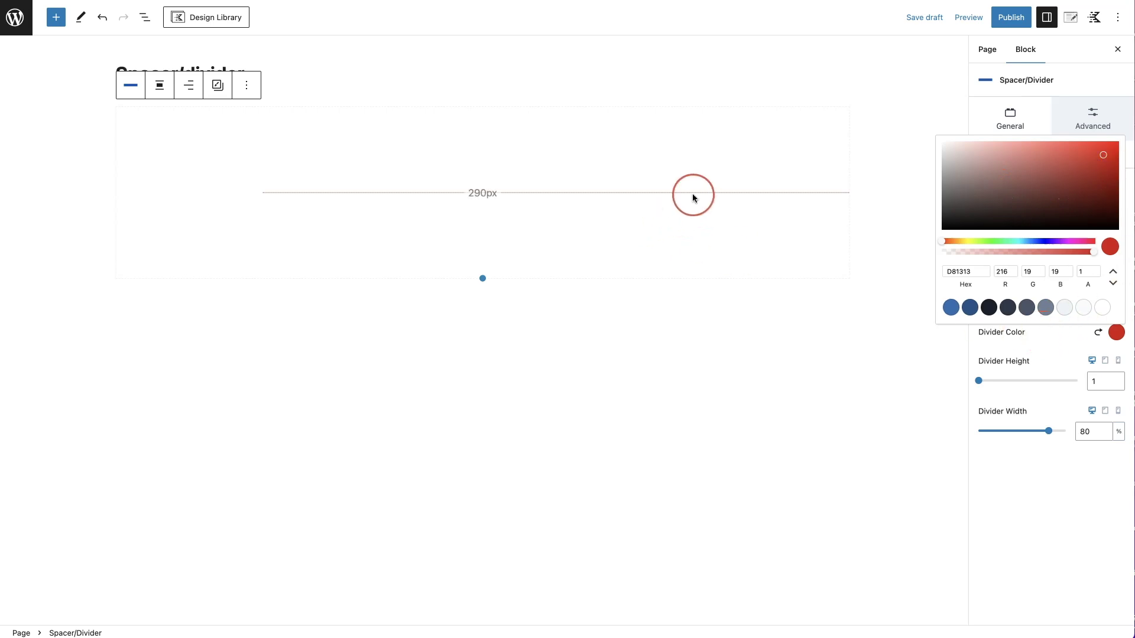
{"action": "left_click", "coordinate": [1049, 340]}
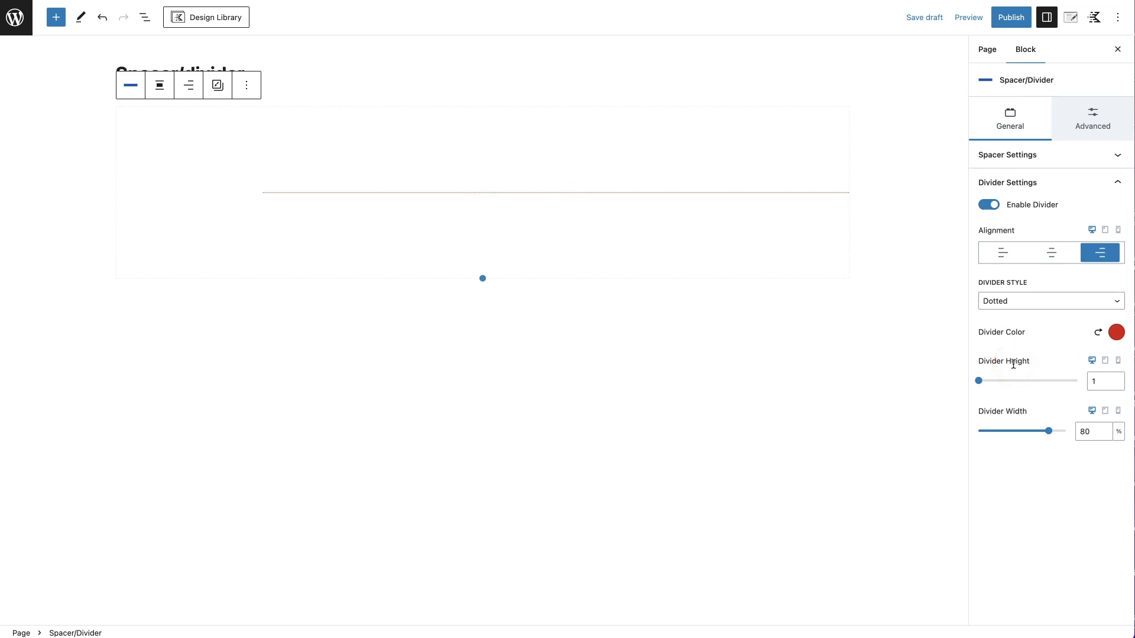
Step: Set the divider height to 61 and the divider width to 100%
{"action": "left_click_drag", "start_coordinate": [979, 381], "coordinate": [994, 383]}
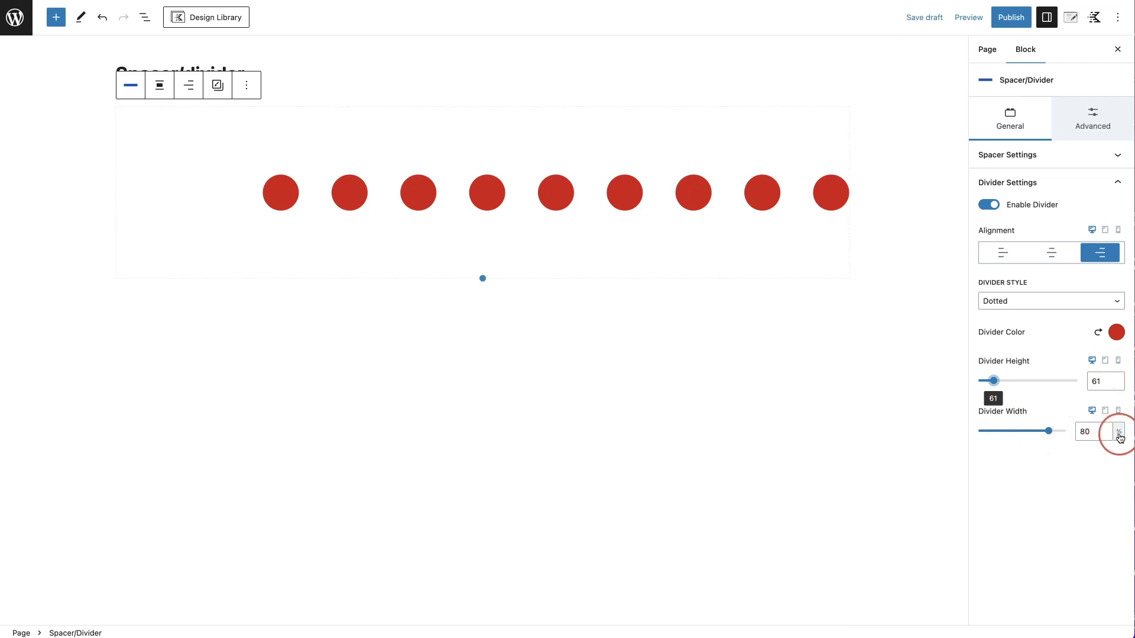
{"action": "left_click", "coordinate": [1119, 432]}
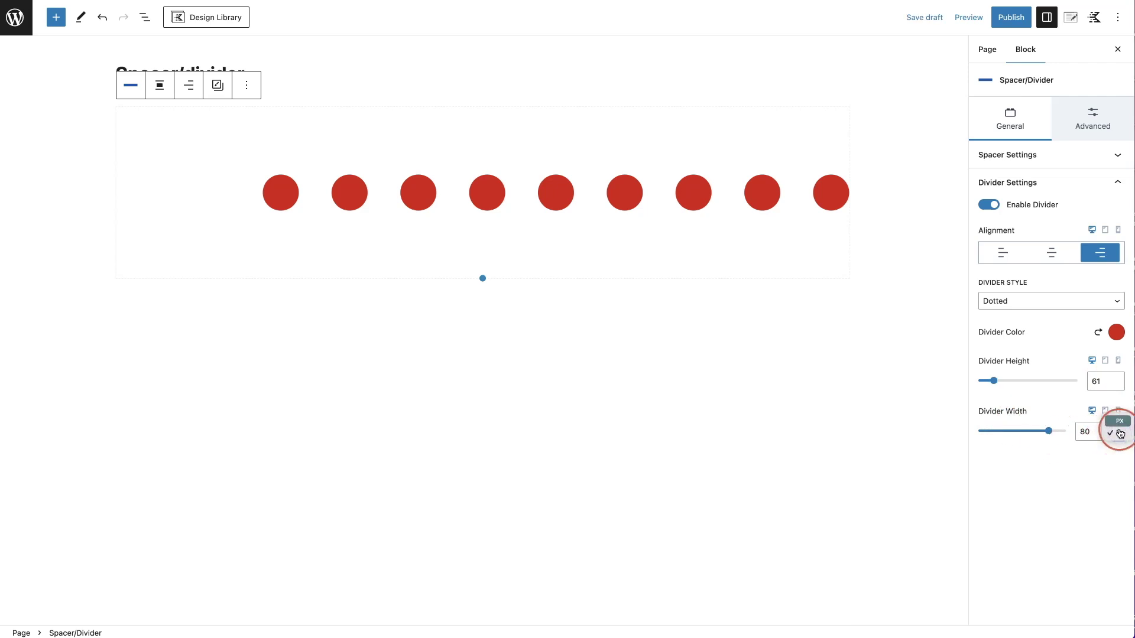
{"action": "left_click", "coordinate": [1118, 450]}
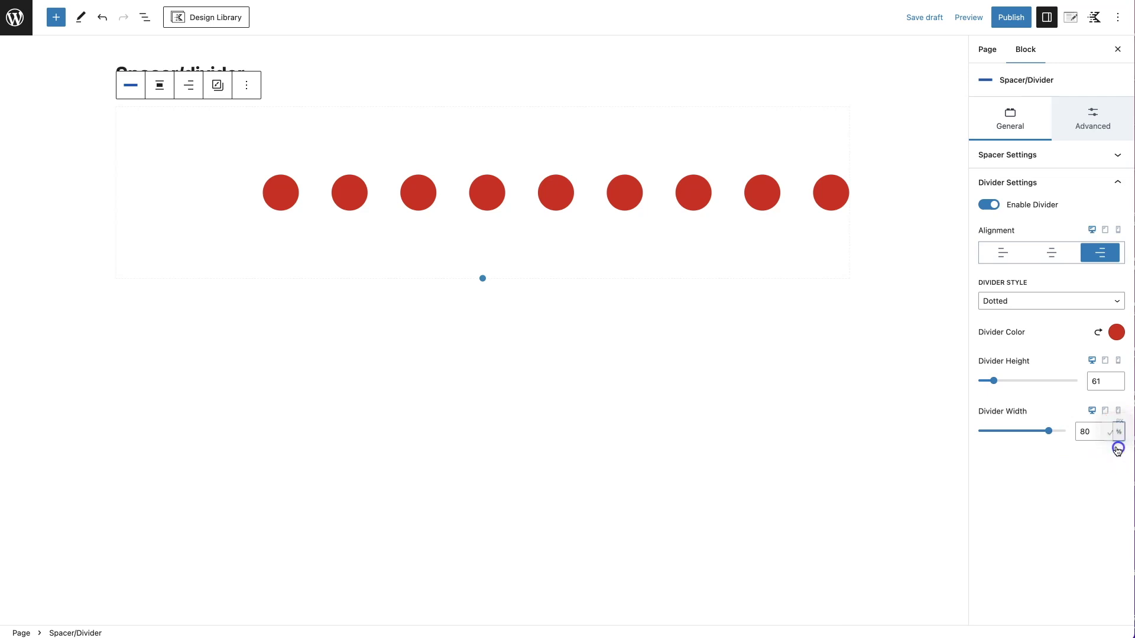
{"action": "left_click_drag", "start_coordinate": [1055, 436], "coordinate": [1051, 465]}
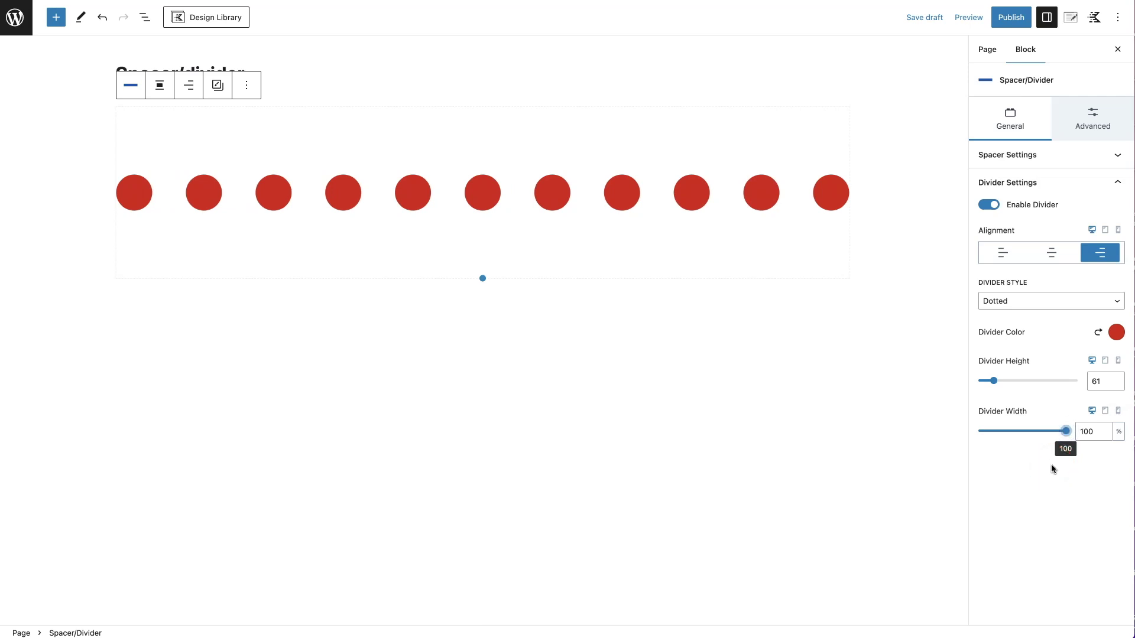
Step: Try the Dashed style on the thickened divider, then set the divider style to Solid
{"action": "left_click", "coordinate": [1041, 303]}
{"action": "left_click", "coordinate": [1027, 288]}
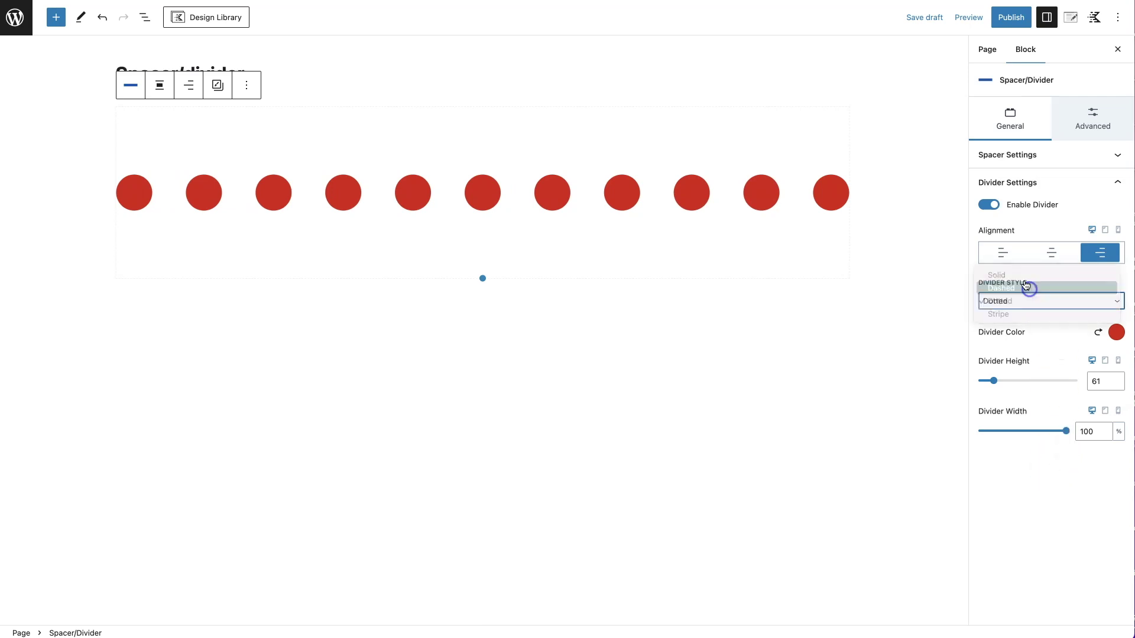
{"action": "left_click", "coordinate": [1026, 287]}
{"action": "left_click", "coordinate": [1024, 288]}
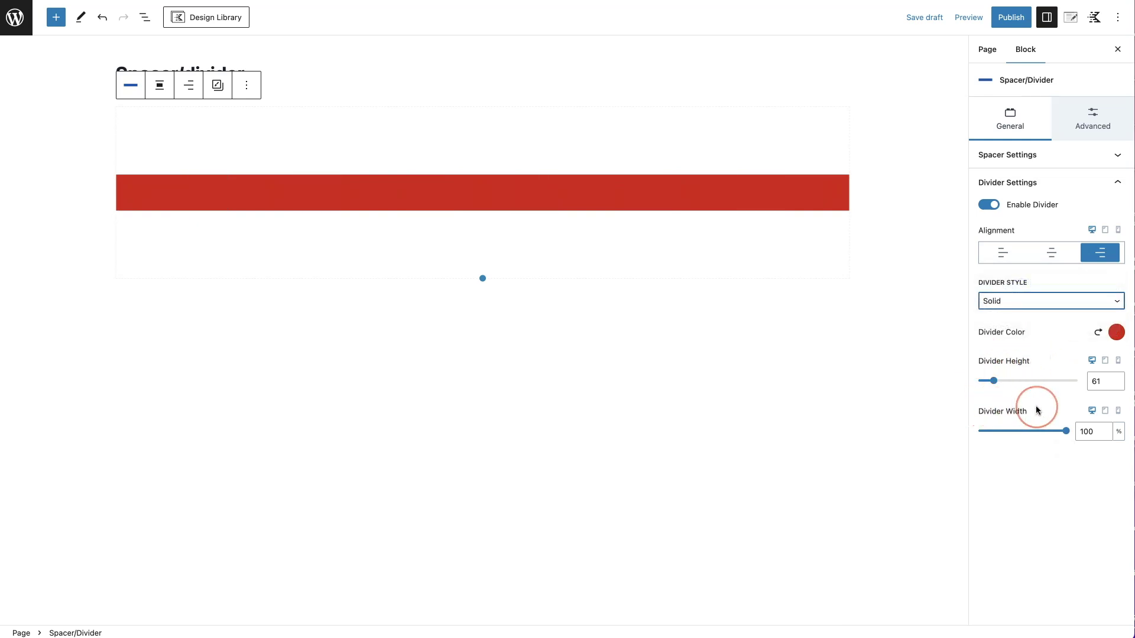
Step: Set the divider style to Stripe with a stripe angle of 17
{"action": "left_click", "coordinate": [1034, 301]}
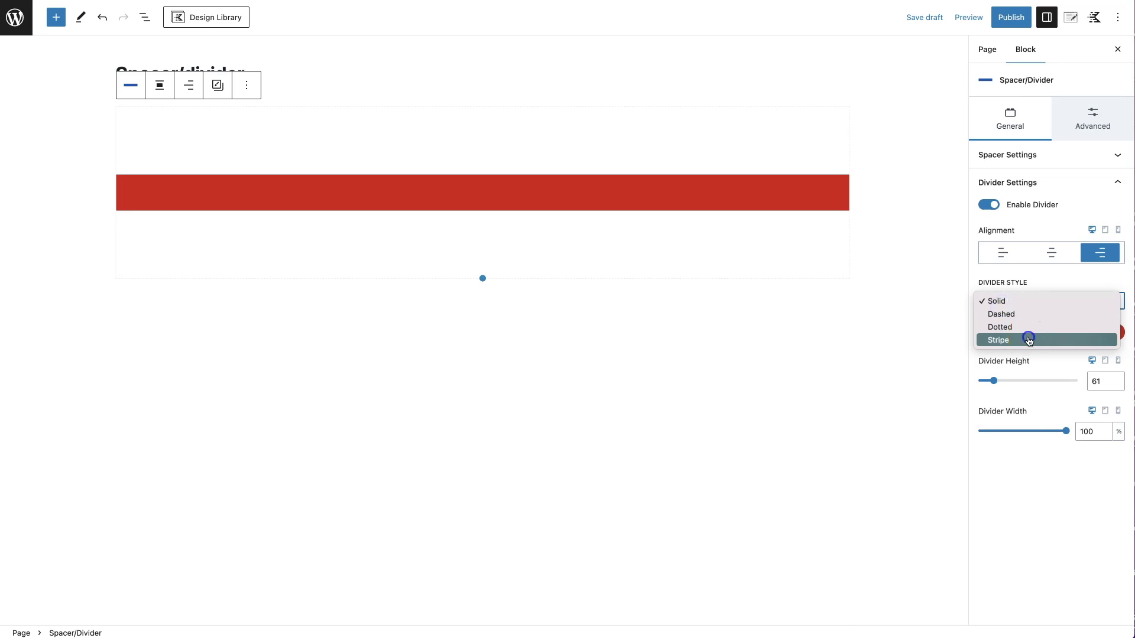
{"action": "left_click", "coordinate": [1029, 341]}
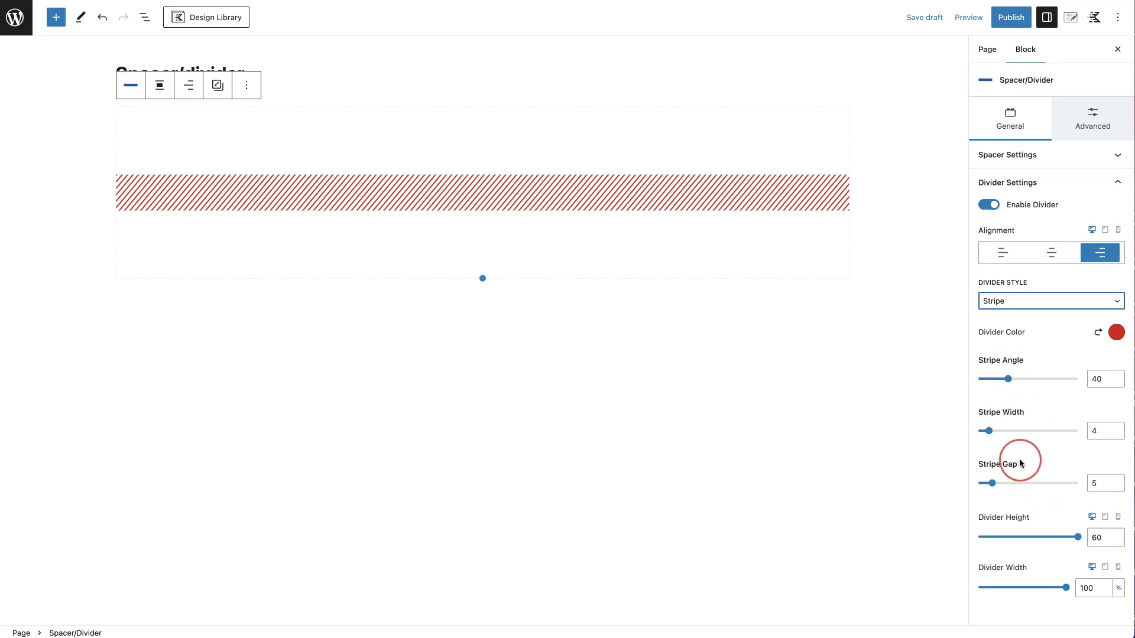
{"action": "mouse_move", "coordinate": [1011, 380]}
{"action": "left_mouse_down"}
{"action": "mouse_move", "coordinate": [1033, 380]}
{"action": "mouse_move", "coordinate": [976, 384]}
{"action": "mouse_move", "coordinate": [990, 382]}
{"action": "left_mouse_up"}
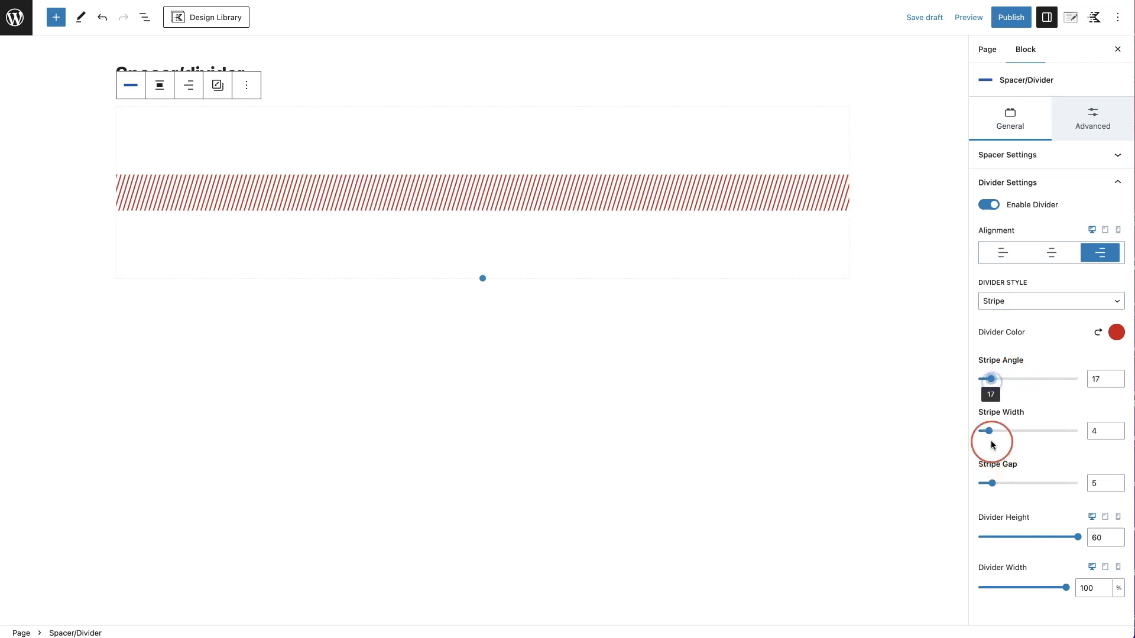
Step: Set both the stripe width and the stripe gap of the divider to 12
{"action": "left_click_drag", "start_coordinate": [989, 431], "coordinate": [1017, 434]}
{"action": "left_click", "coordinate": [994, 485]}
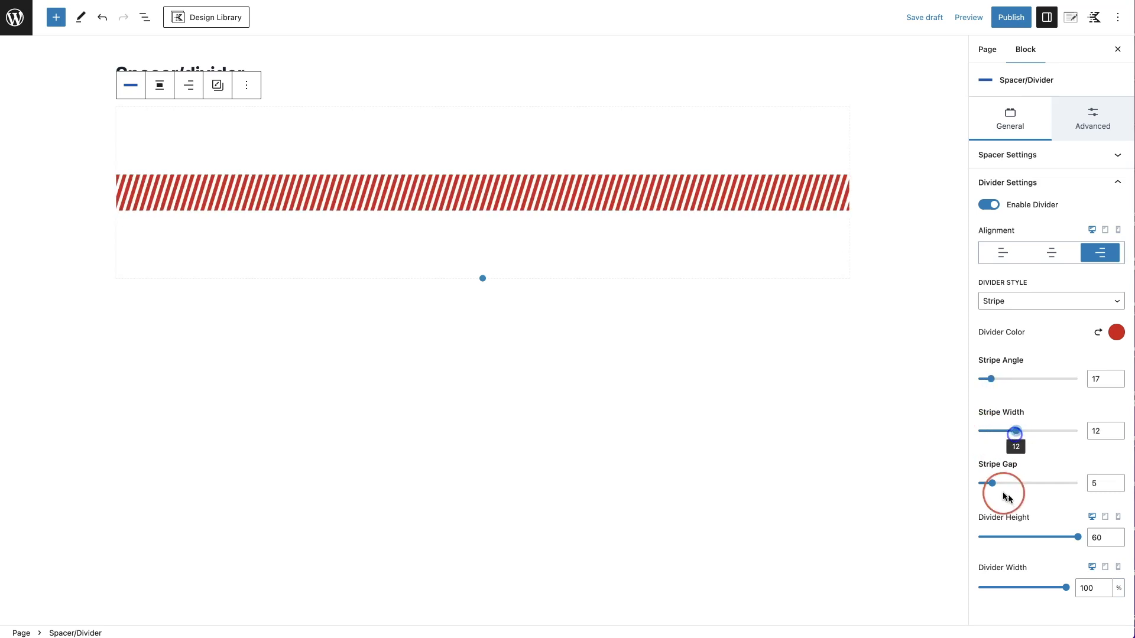
{"action": "mouse_move", "coordinate": [995, 488]}
{"action": "left_mouse_down"}
{"action": "mouse_move", "coordinate": [1026, 488]}
{"action": "mouse_move", "coordinate": [1016, 488]}
{"action": "left_mouse_up"}
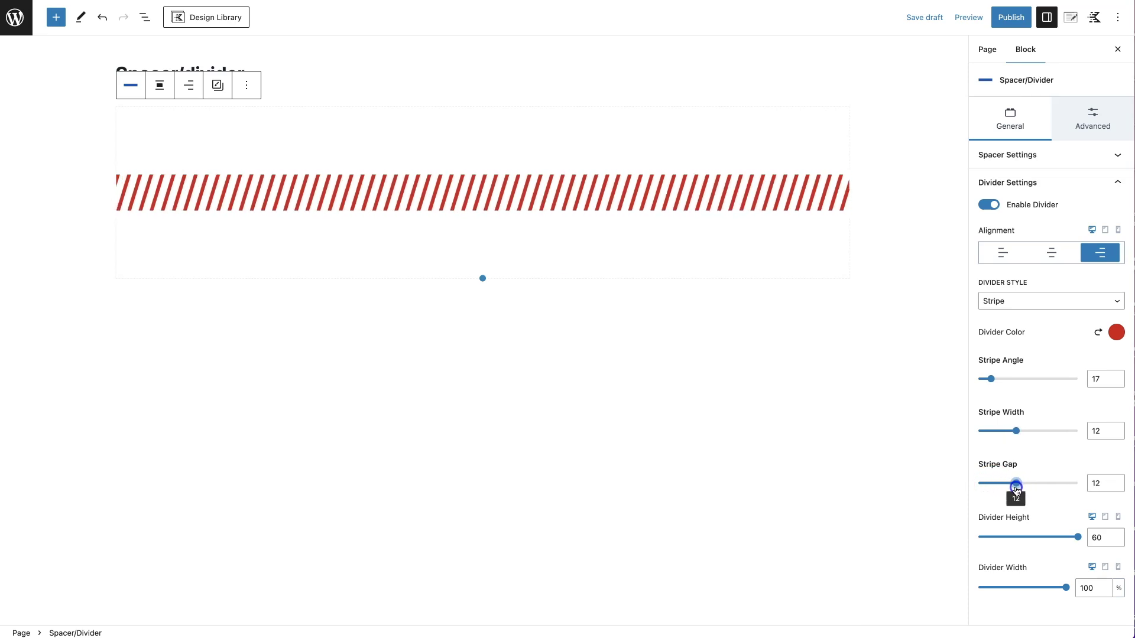
{"action": "left_click", "coordinate": [1100, 185]}
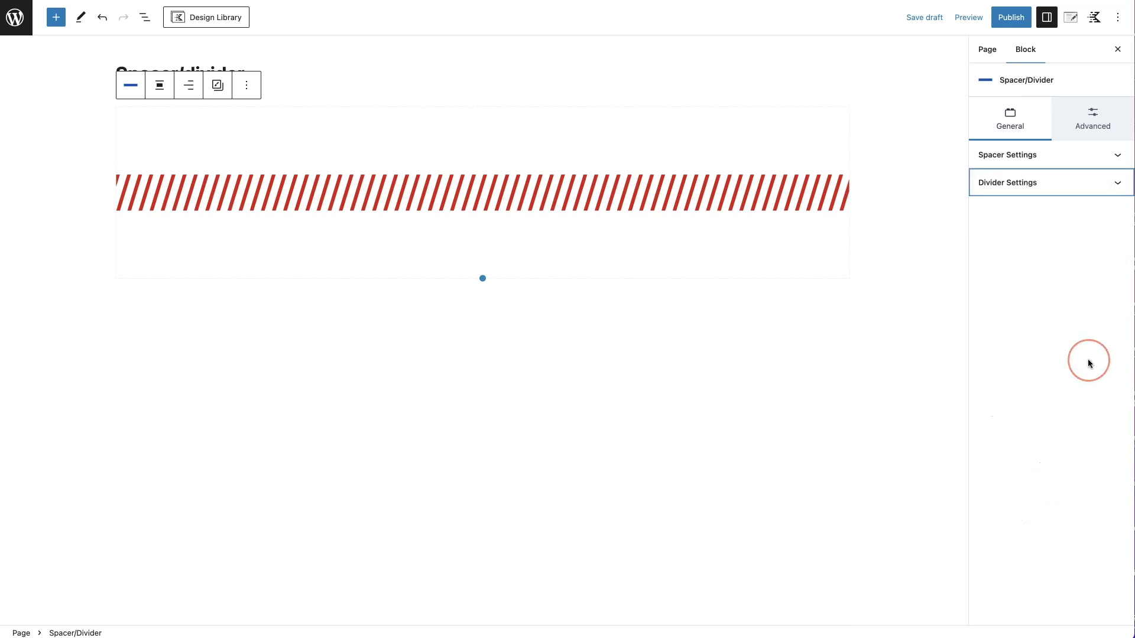
Step: Hide the Spacer/Divider block on tablet and mobile in its visibility settings
{"action": "left_click", "coordinate": [1094, 122]}
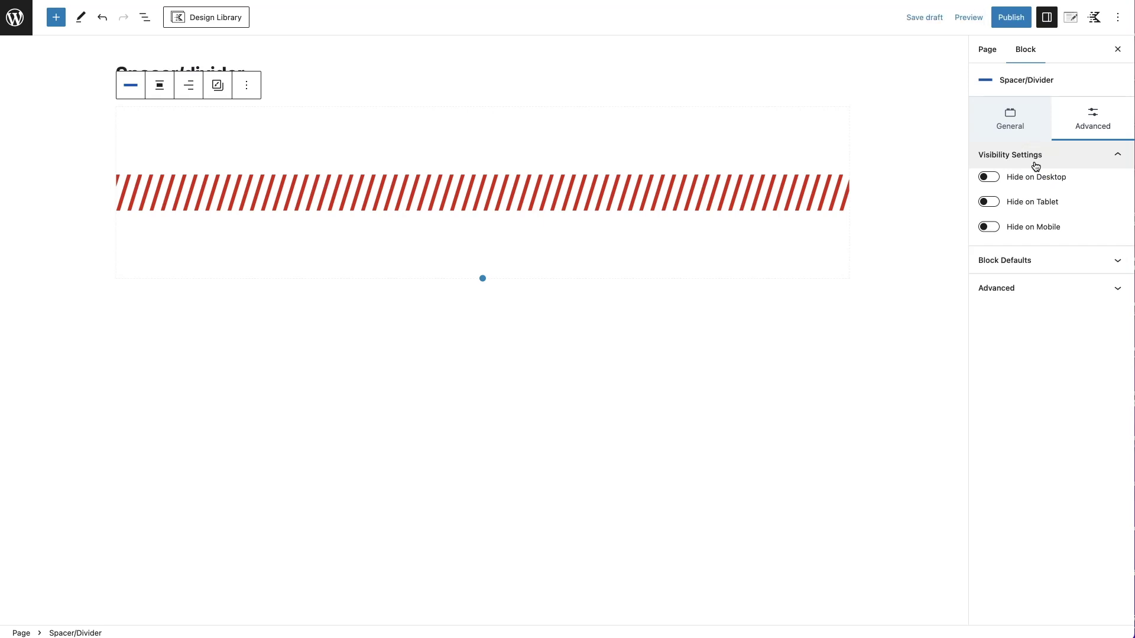
{"action": "left_click", "coordinate": [993, 203]}
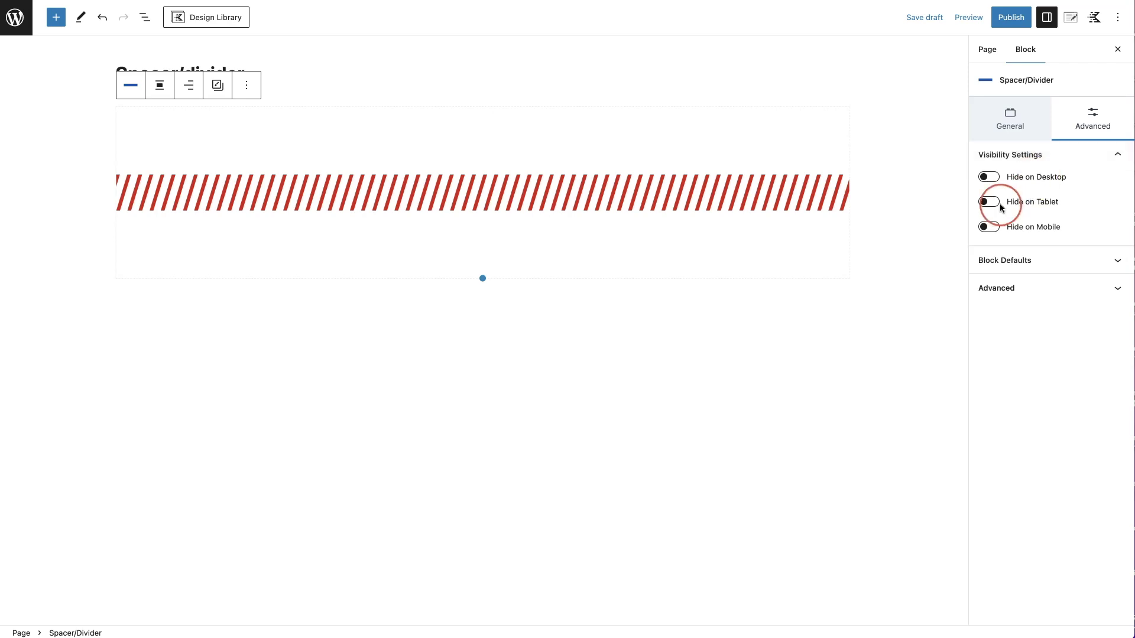
{"action": "left_click", "coordinate": [954, 298]}
{"action": "left_click", "coordinate": [996, 230]}
Step: Review the block's option for saving default styles and its HTML anchor and additional CSS class fields
{"action": "left_click", "coordinate": [1098, 260]}
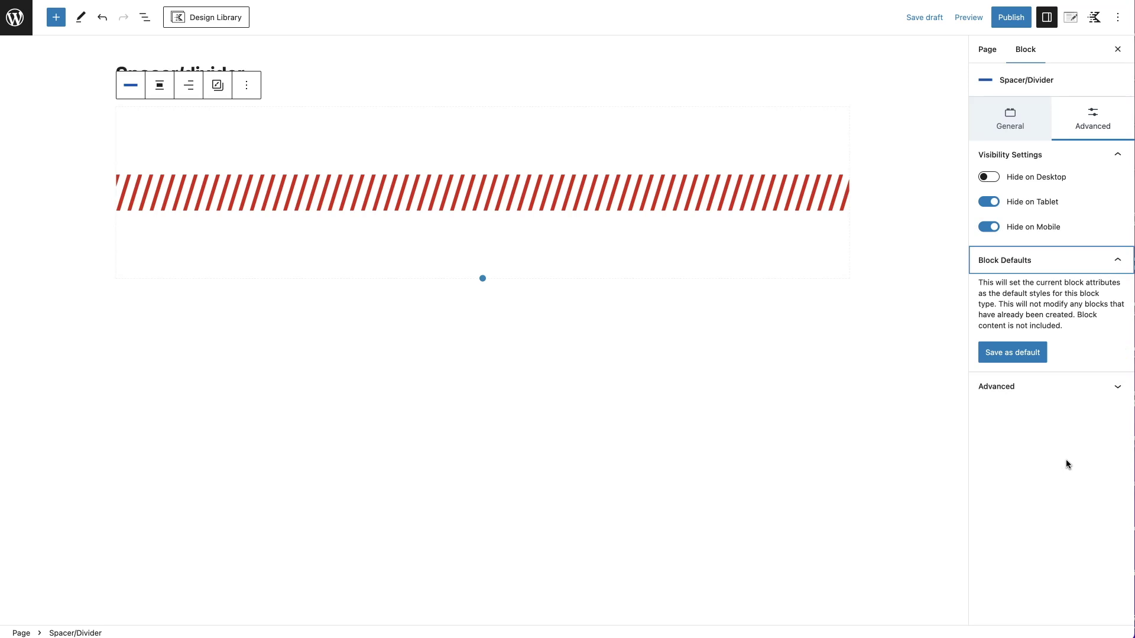
{"action": "left_click", "coordinate": [1039, 362]}
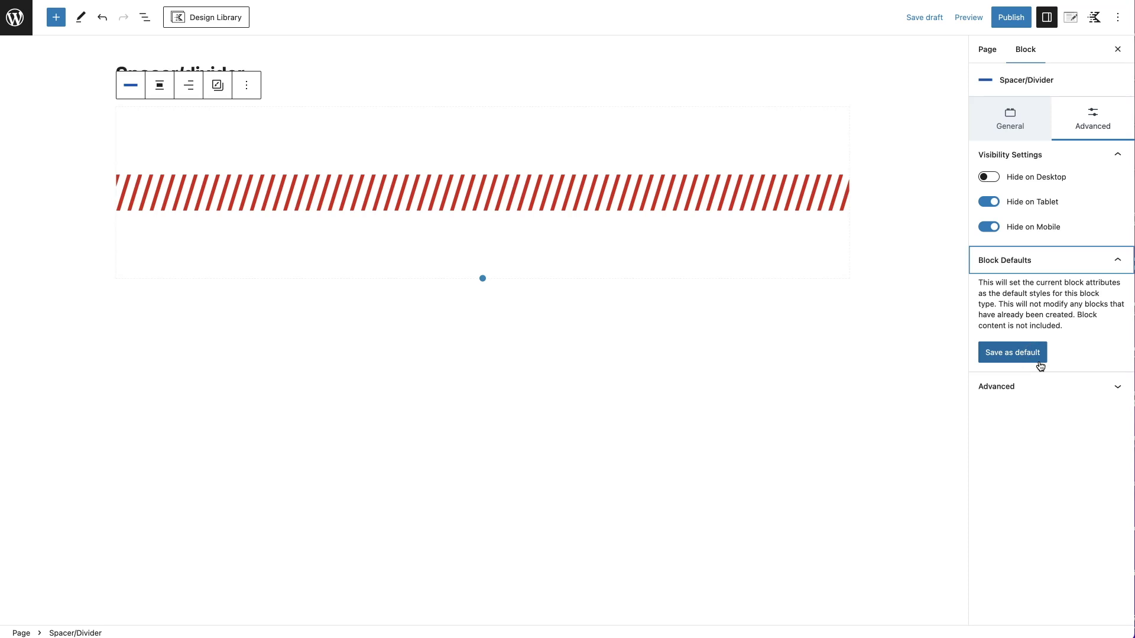
{"action": "left_click", "coordinate": [1090, 261]}
{"action": "left_click", "coordinate": [1117, 289]}
{"action": "left_click", "coordinate": [1012, 335]}
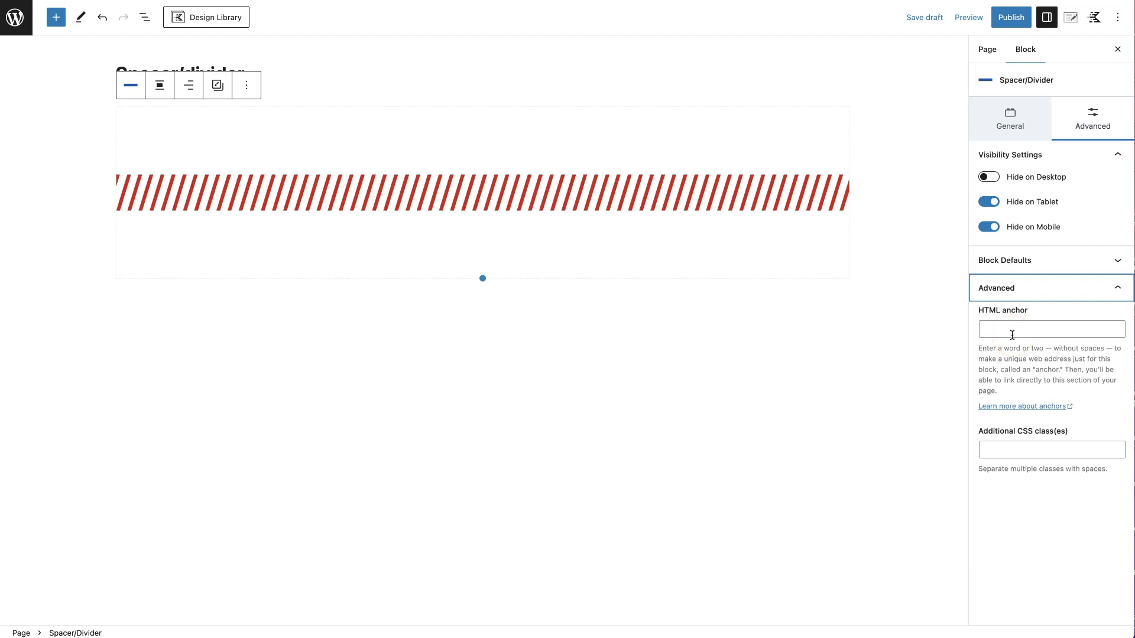